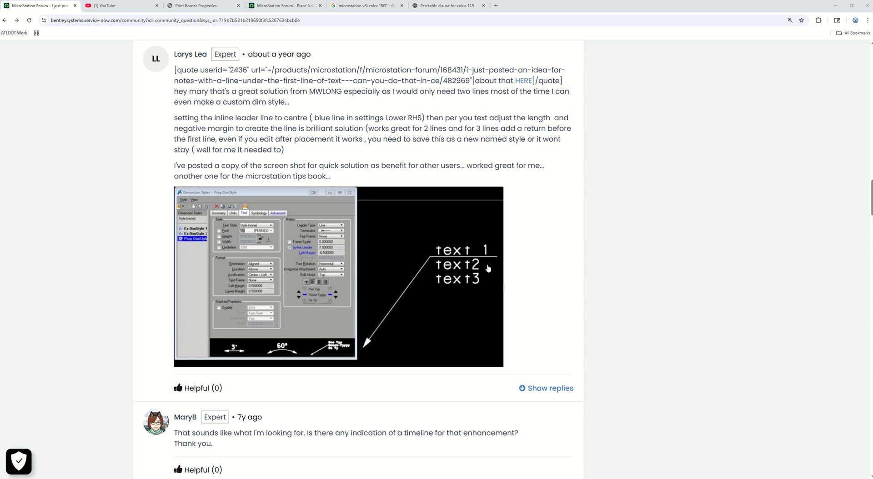
Switch to MicroStation and examine the note text frame and margin settings of the NOTE WITH FRAME dimension style.
{"action": "left_click", "coordinate": [836, 6]}
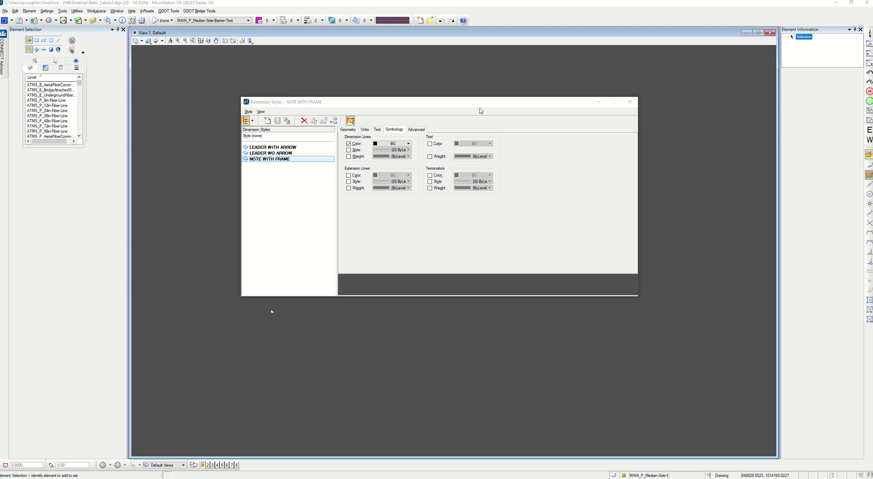
{"action": "left_click", "coordinate": [377, 130]}
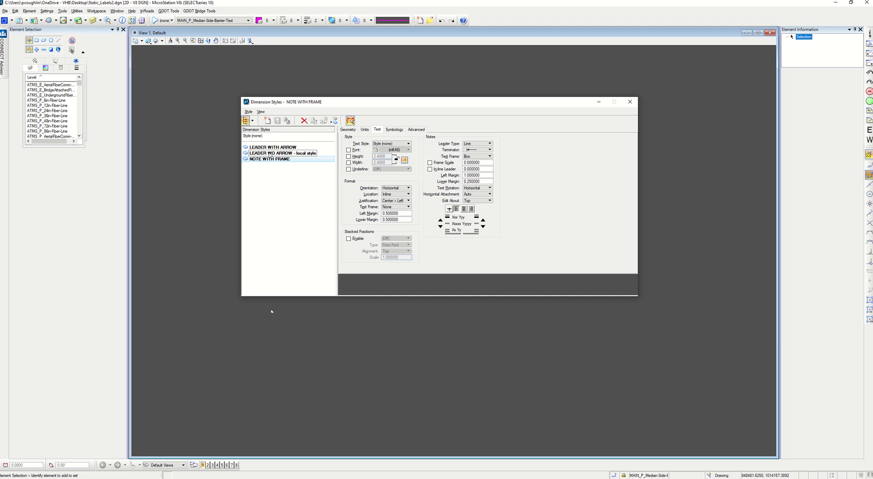
{"action": "left_click", "coordinate": [393, 130]}
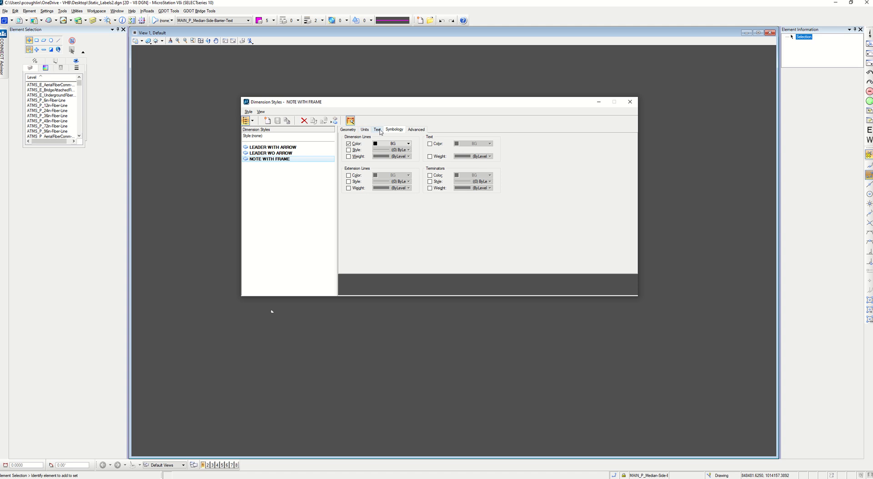
{"action": "left_click", "coordinate": [379, 130]}
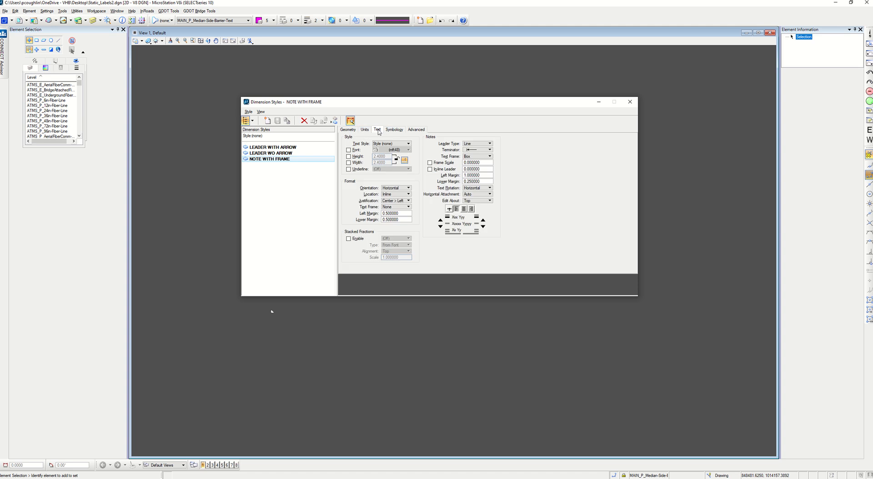
{"action": "left_click", "coordinate": [476, 158]}
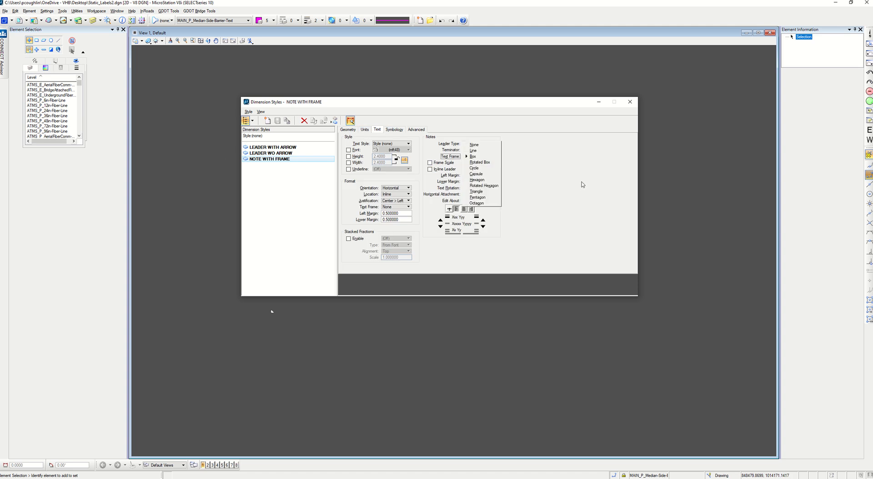
{"action": "left_click", "coordinate": [552, 187]}
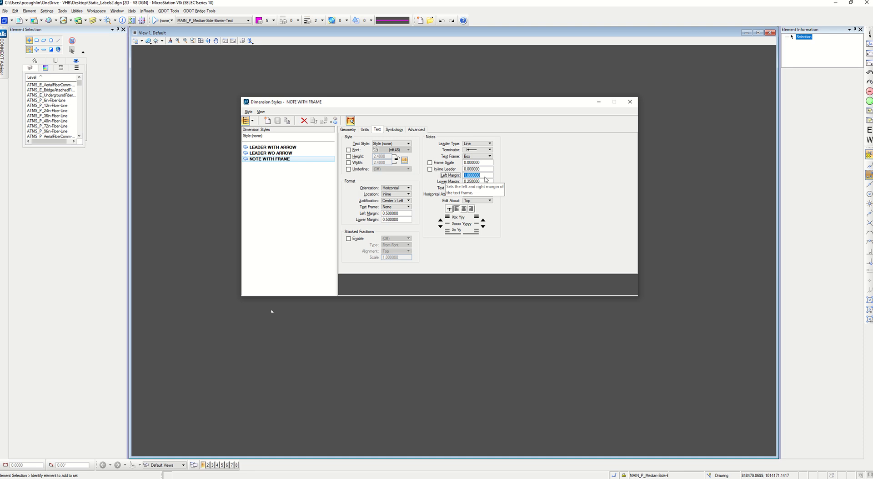
{"action": "left_click", "coordinate": [457, 182]}
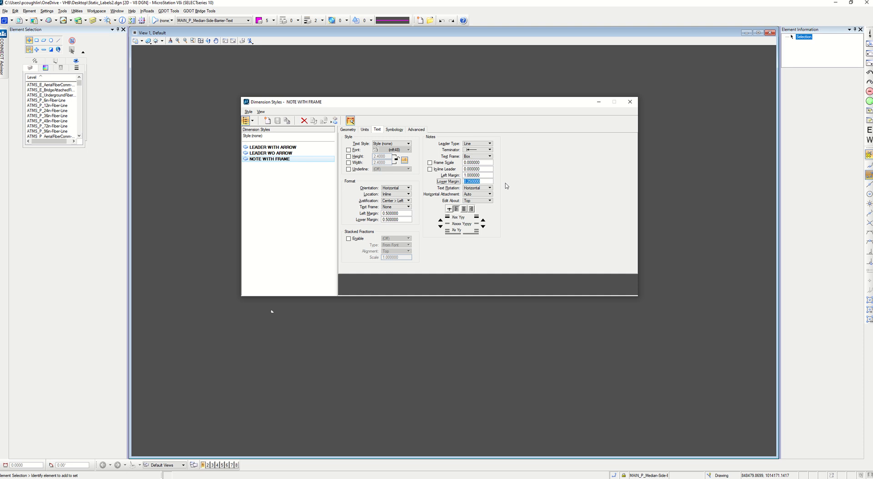
Set the dimension line color of the NOTE WITH FRAME style to 124 and save the style.
{"action": "left_click", "coordinate": [393, 129]}
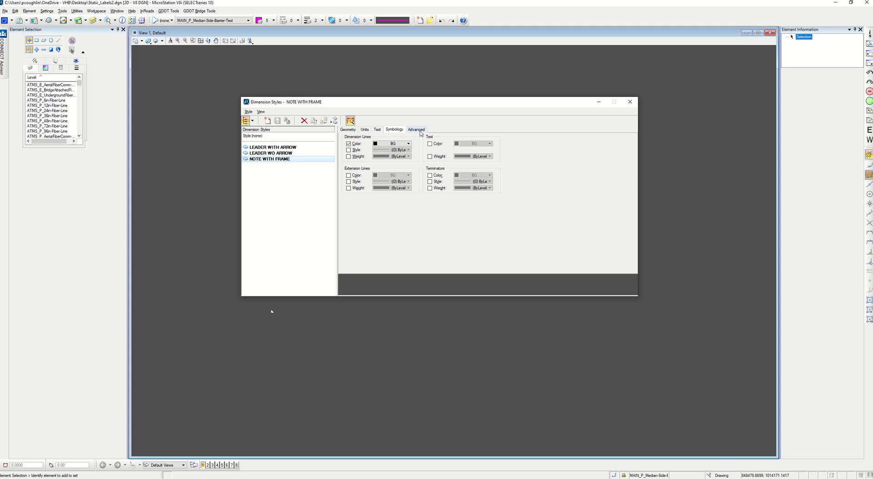
{"action": "left_click", "coordinate": [407, 144]}
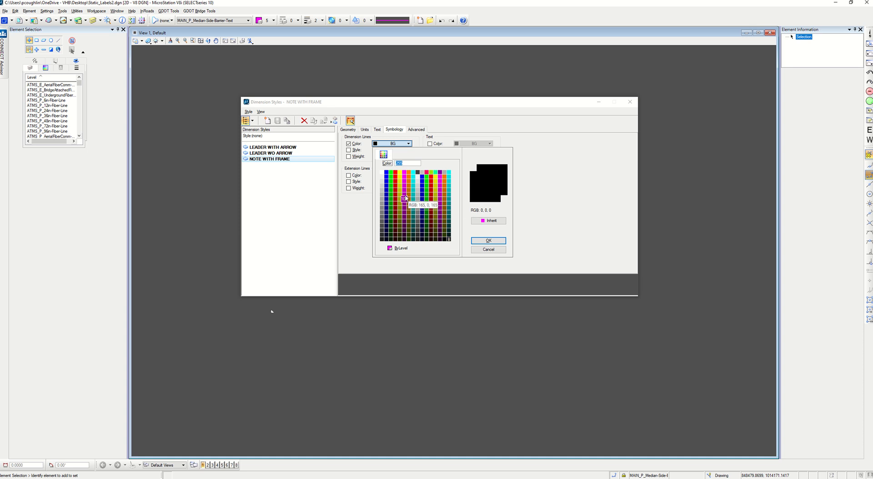
{"action": "left_click", "coordinate": [449, 196]}
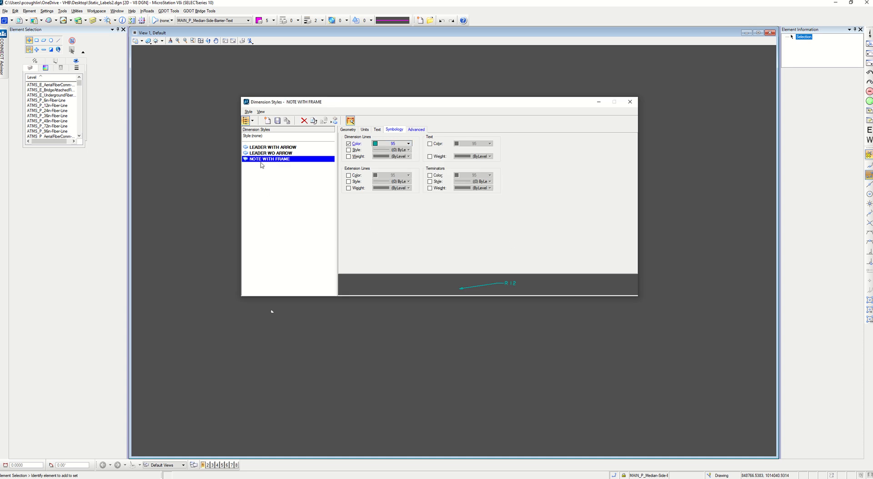
{"action": "left_click", "coordinate": [400, 144]}
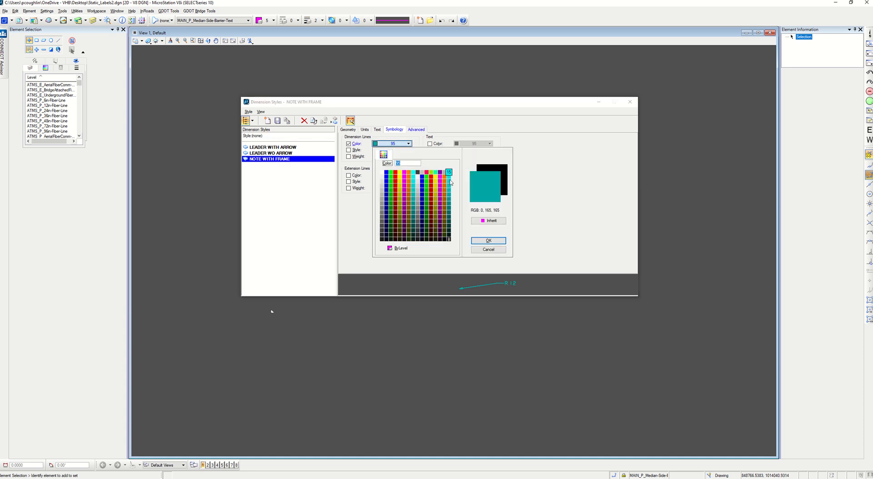
{"action": "left_click", "coordinate": [435, 203]}
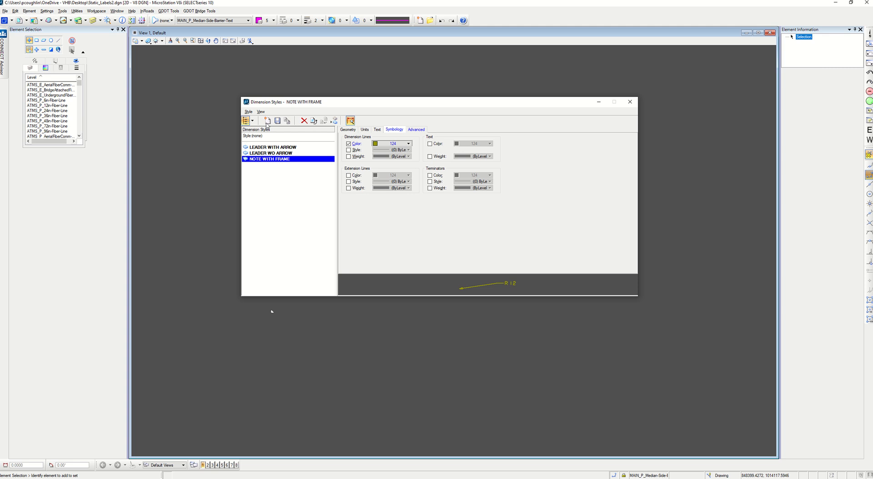
Set the placement level of the NOTE WITH FRAME style to the active-level entry (MAIN_P_Median-Side-Barrier-Text).
{"action": "left_click", "coordinate": [423, 130]}
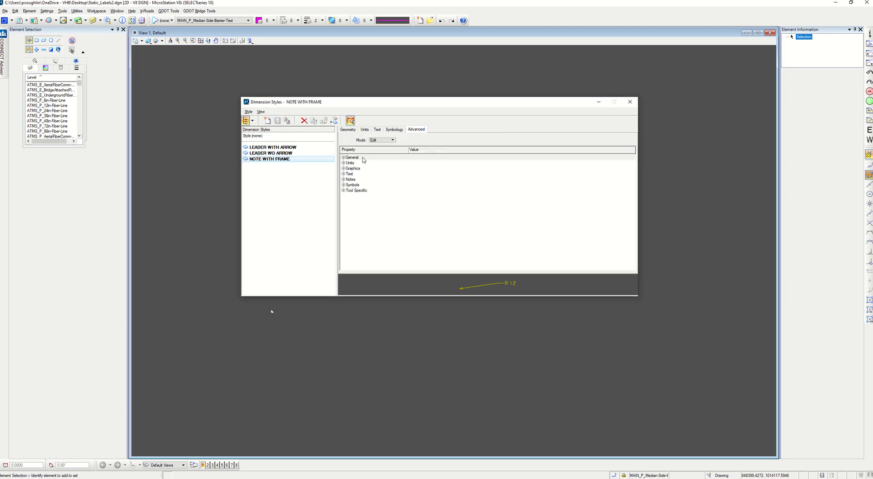
{"action": "left_click", "coordinate": [347, 158]}
{"action": "left_click", "coordinate": [344, 158]}
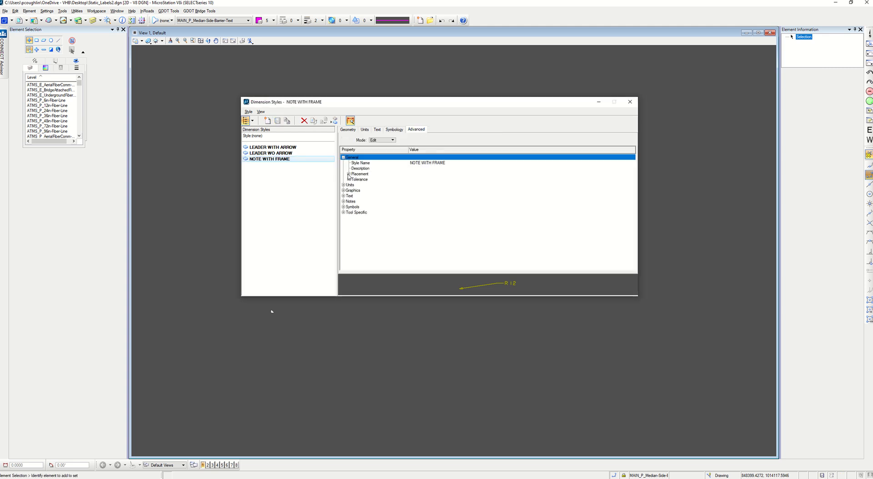
{"action": "left_click", "coordinate": [349, 174]}
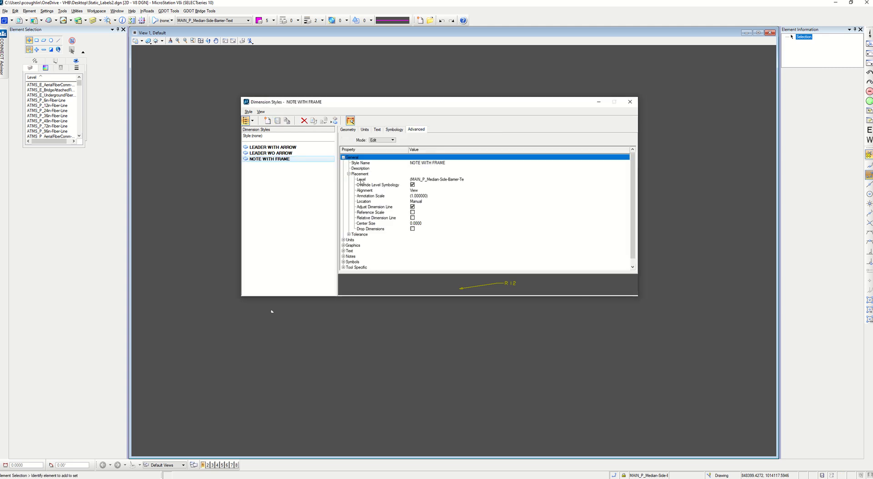
{"action": "left_click", "coordinate": [435, 180]}
{"action": "left_click", "coordinate": [437, 180]}
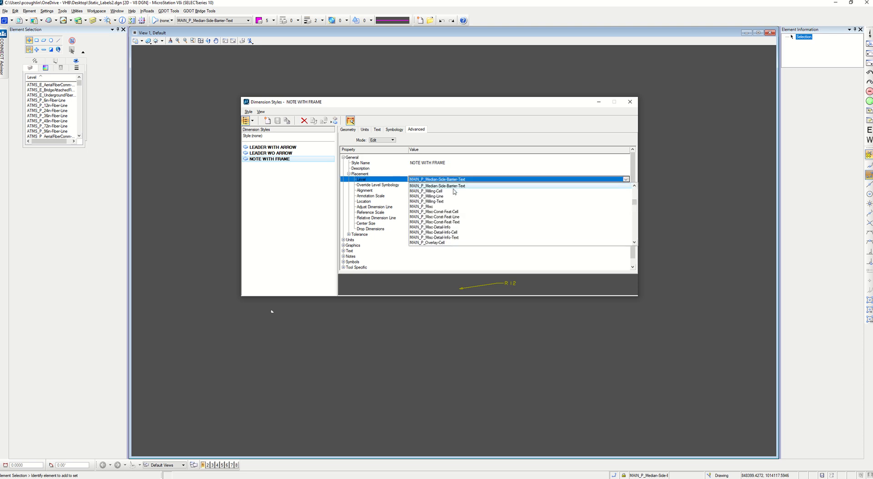
{"action": "scroll", "coordinate": [457, 191], "scroll_direction": "up", "scroll_amount": 10}
{"action": "scroll", "coordinate": [458, 193], "scroll_direction": "up", "scroll_amount": 10}
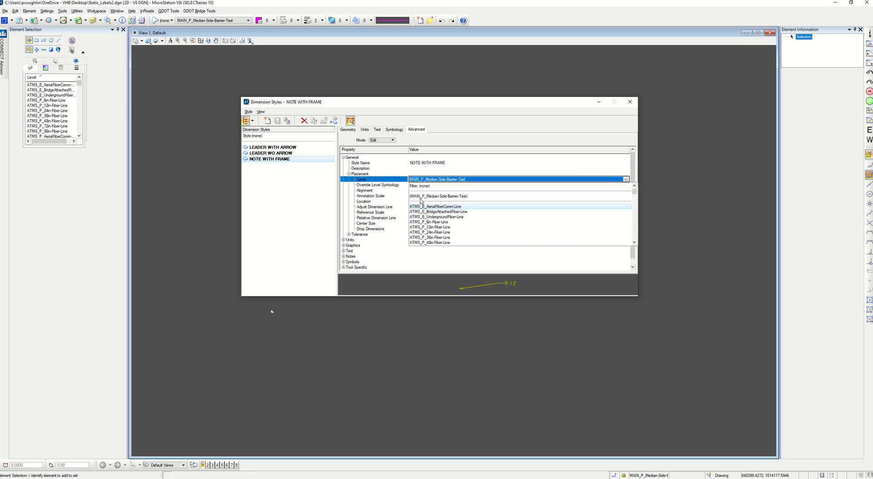
{"action": "left_click", "coordinate": [425, 196]}
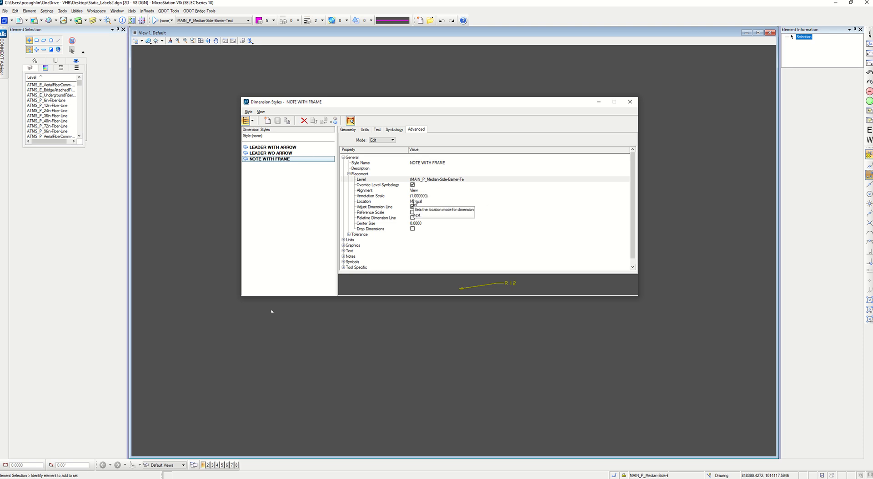
Review the text, symbology and terminator size settings of the LEADER WITH ARROW style and close the dimension style settings.
{"action": "left_click", "coordinate": [277, 147]}
{"action": "left_click", "coordinate": [378, 132]}
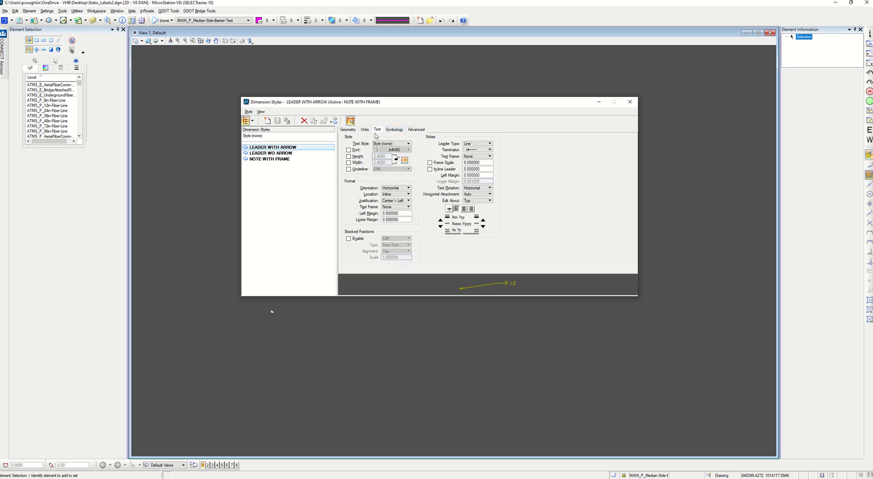
{"action": "left_click", "coordinate": [390, 131]}
{"action": "left_click", "coordinate": [377, 132]}
{"action": "left_click", "coordinate": [349, 130]}
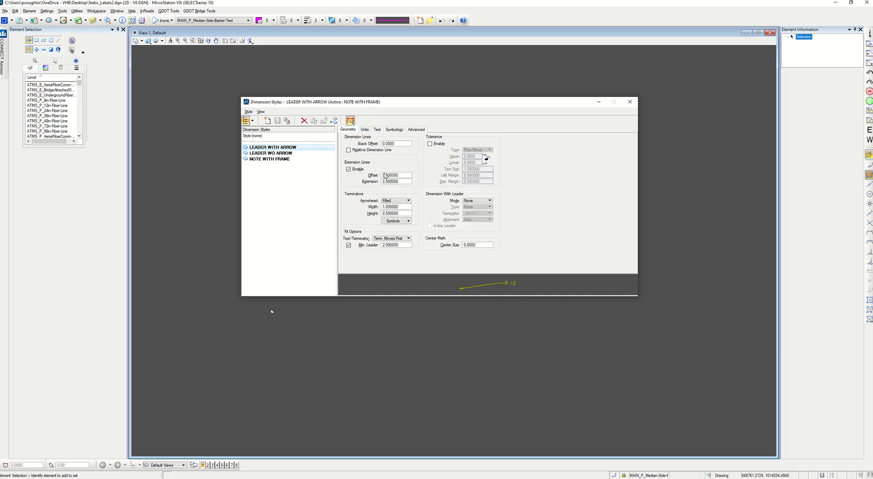
{"action": "left_click", "coordinate": [397, 207]}
{"action": "left_click", "coordinate": [398, 214]}
{"action": "left_click", "coordinate": [630, 102]}
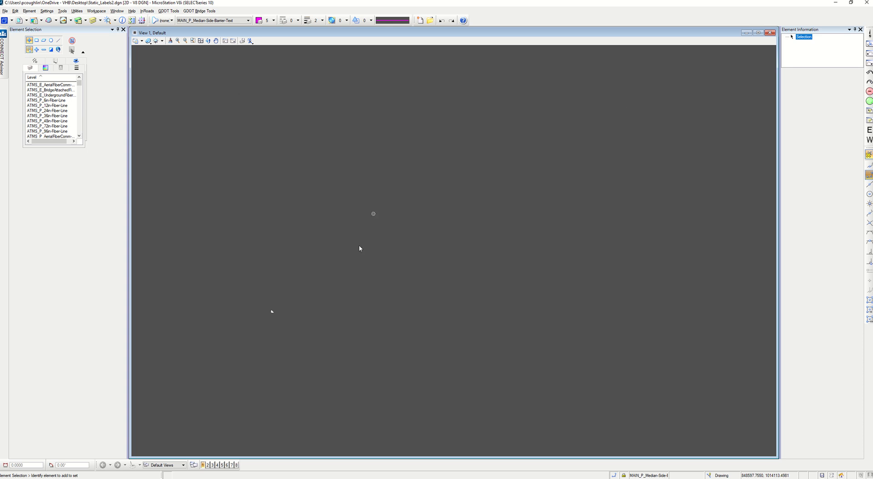
{"action": "middle_click", "coordinate": [317, 314]}
{"action": "middle_click", "coordinate": [316, 315]}
{"action": "scroll", "coordinate": [377, 288], "scroll_direction": "down", "scroll_amount": 3}
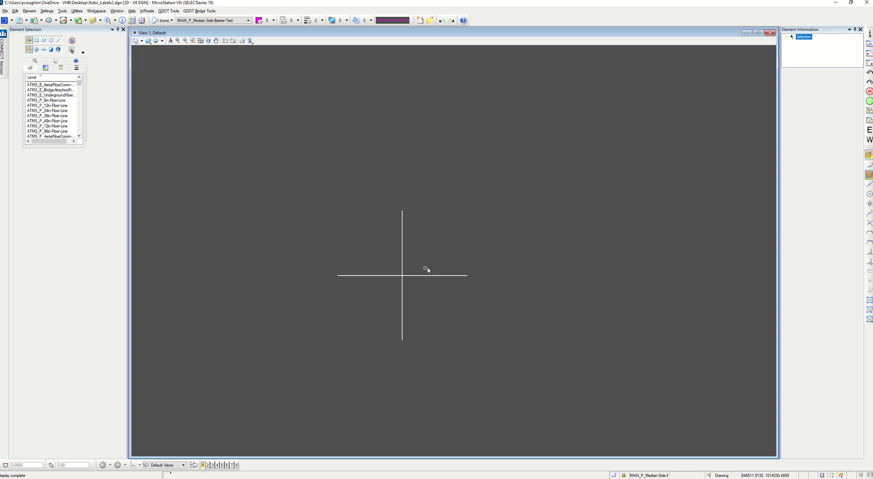
{"action": "scroll", "coordinate": [437, 260], "scroll_direction": "down", "scroll_amount": 3}
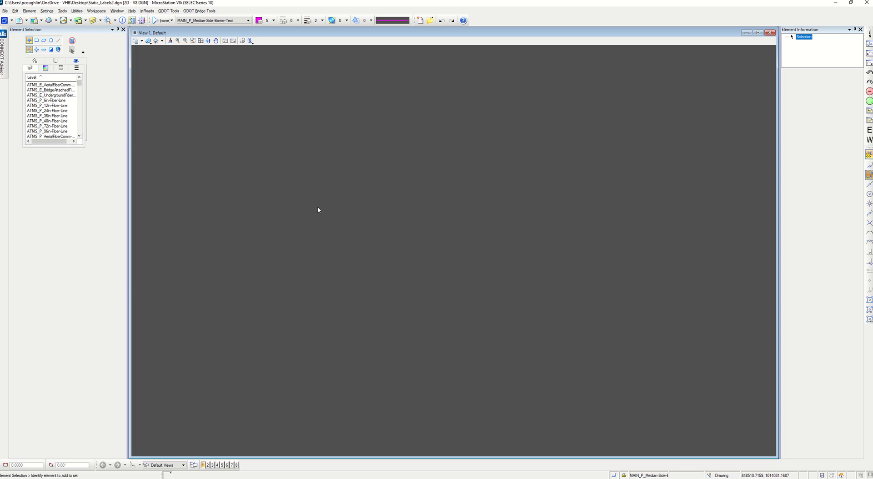
{"action": "key", "text": "F5"}
{"action": "key", "text": "F6"}
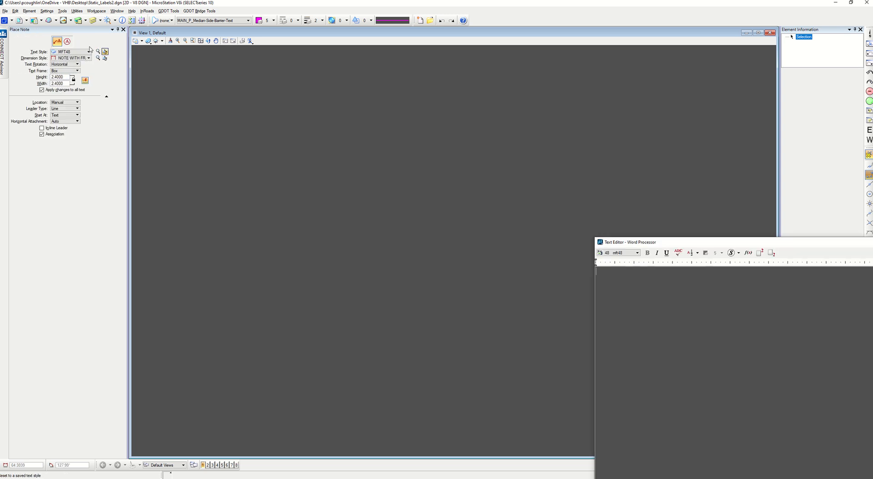
{"action": "left_click", "coordinate": [89, 52]}
{"action": "left_click", "coordinate": [84, 70]}
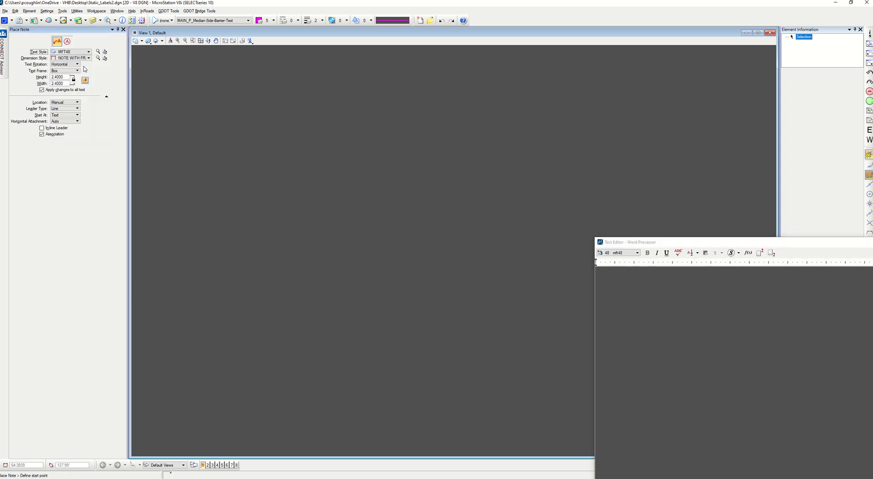
{"action": "left_click", "coordinate": [88, 58]}
{"action": "left_click", "coordinate": [80, 91]}
{"action": "left_click_drag", "start_coordinate": [674, 246], "coordinate": [265, 120]}
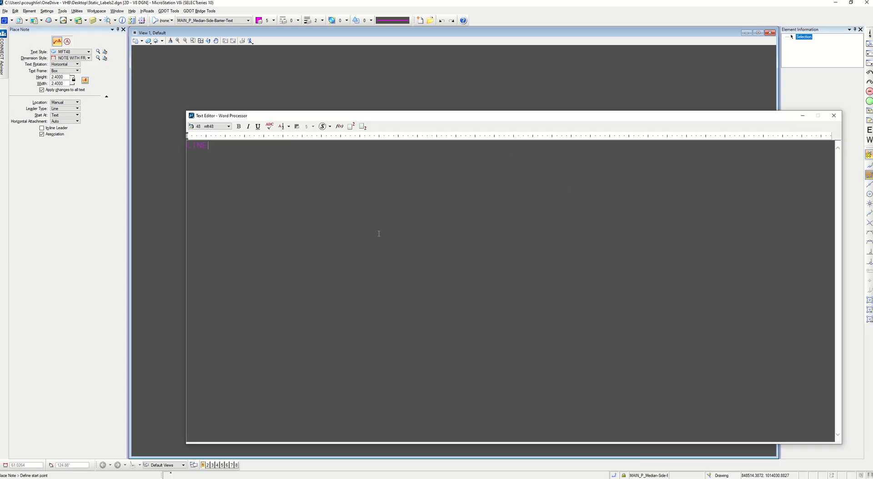
{"action": "key", "text": "Escape"}
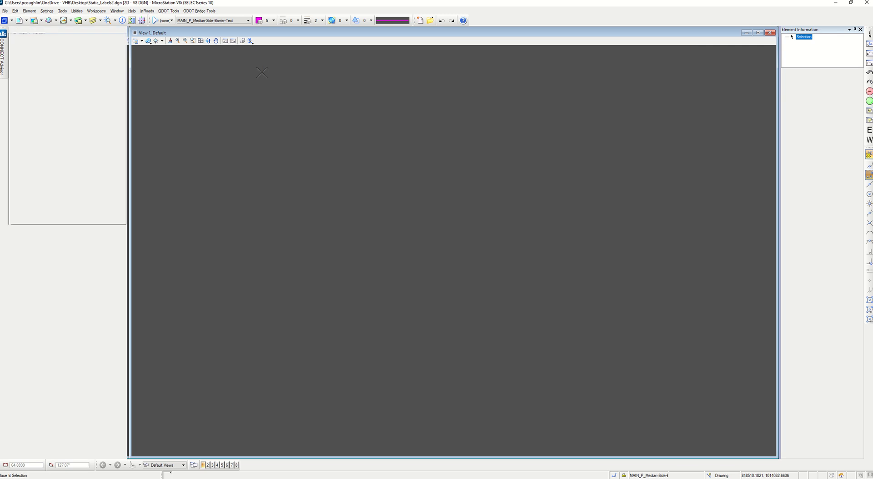
Make Default the active level.
{"action": "left_click", "coordinate": [233, 21]}
{"action": "scroll", "coordinate": [245, 51], "scroll_direction": "up", "scroll_amount": 10}
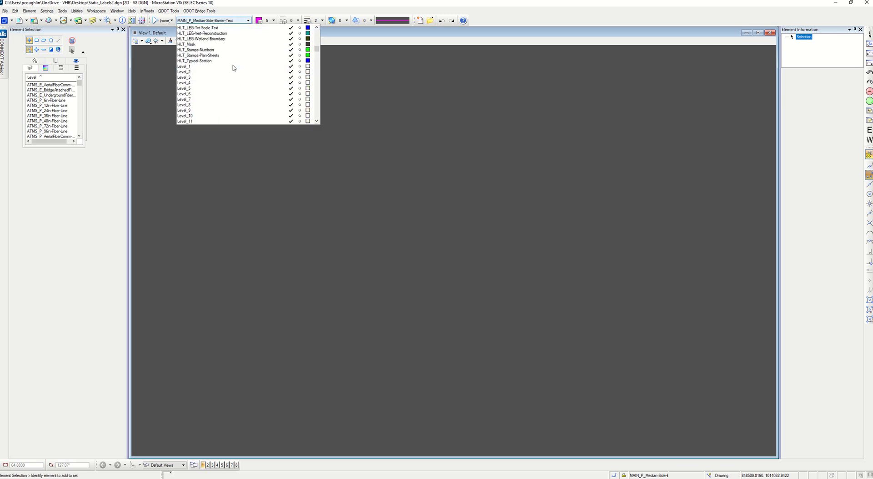
{"action": "scroll", "coordinate": [233, 74], "scroll_direction": "up", "scroll_amount": 15}
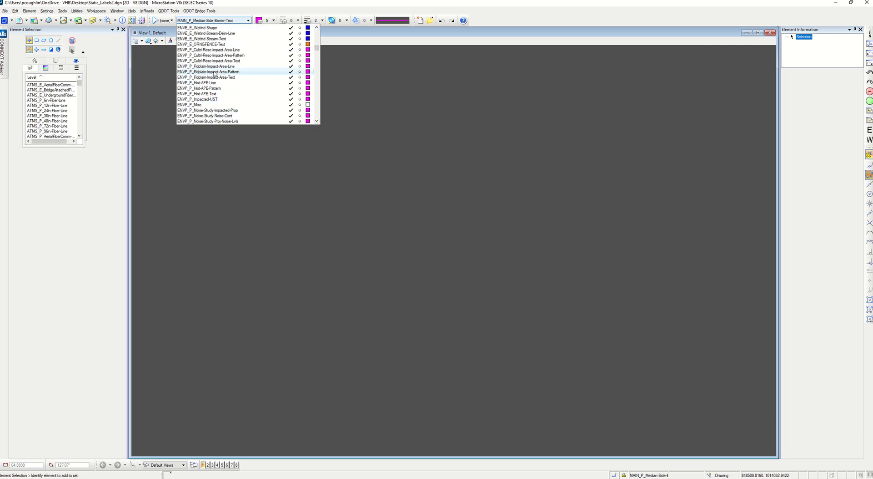
{"action": "scroll", "coordinate": [220, 42], "scroll_direction": "up", "scroll_amount": 15}
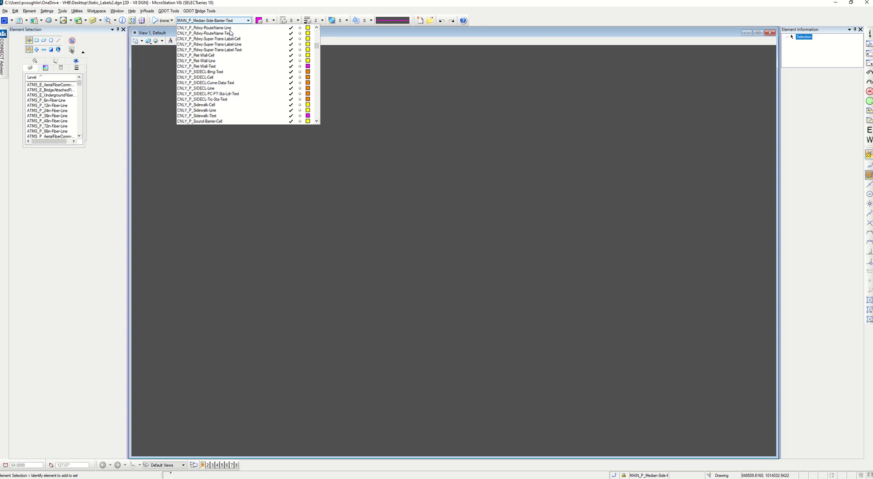
{"action": "left_click", "coordinate": [184, 55]}
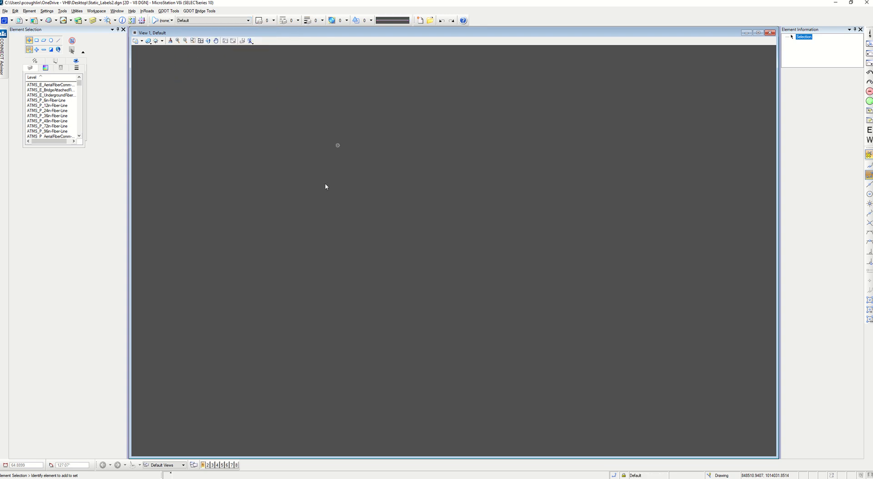
Place a leaderless note callout reading "LINE 1" and "LINE 2" on two lines using the NOTE WITH FRAME style, and end the command.
{"action": "key", "text": "F2"}
{"action": "type", "text": "LIN"}
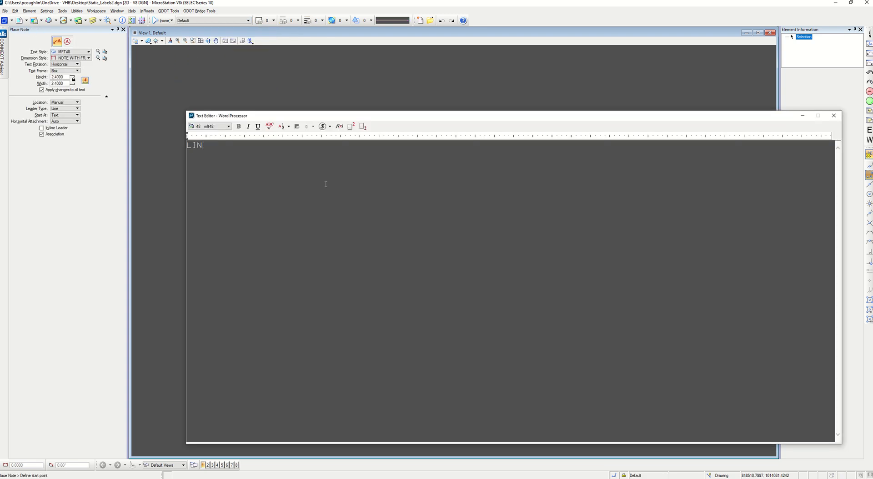
{"action": "type", "text": "E 1 LINE 2"}
{"action": "left_click", "coordinate": [331, 81]}
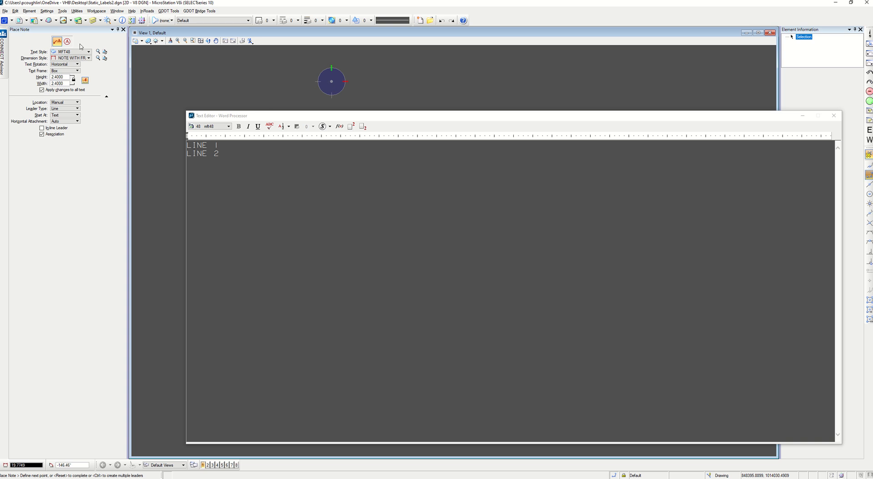
{"action": "left_click", "coordinate": [67, 41]}
{"action": "left_click", "coordinate": [295, 81]}
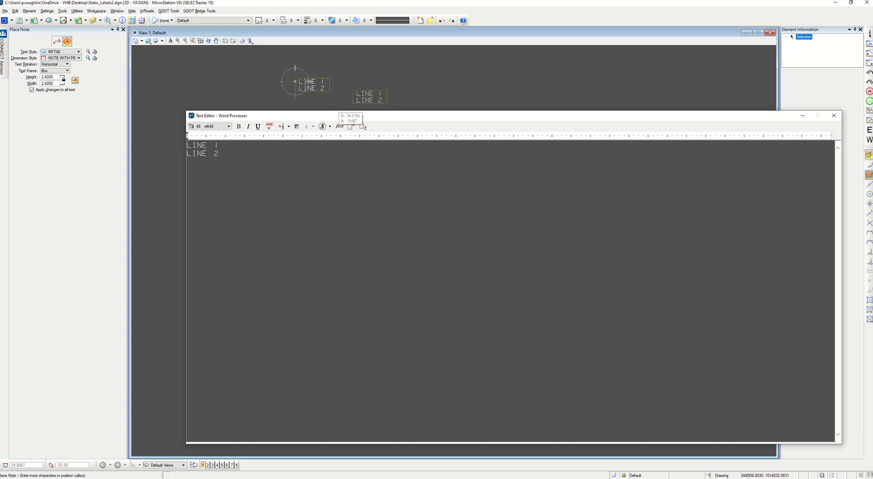
{"action": "left_click_drag", "start_coordinate": [329, 115], "coordinate": [358, 116]}
{"action": "right_click", "coordinate": [358, 115]}
{"action": "left_click", "coordinate": [863, 116]}
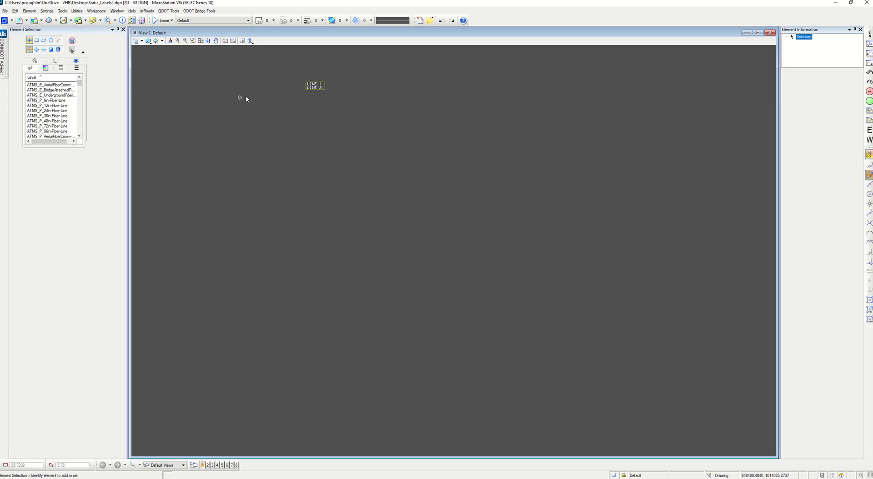
Set note placement to the with-leader mode, check its Association option, and leave the command.
{"action": "scroll", "coordinate": [328, 86], "scroll_direction": "up", "scroll_amount": 5}
{"action": "scroll", "coordinate": [319, 87], "scroll_direction": "up", "scroll_amount": 4}
{"action": "middle_click_drag", "start_coordinate": [237, 107], "coordinate": [327, 131]}
{"action": "scroll", "coordinate": [326, 130], "scroll_direction": "down", "scroll_amount": 2}
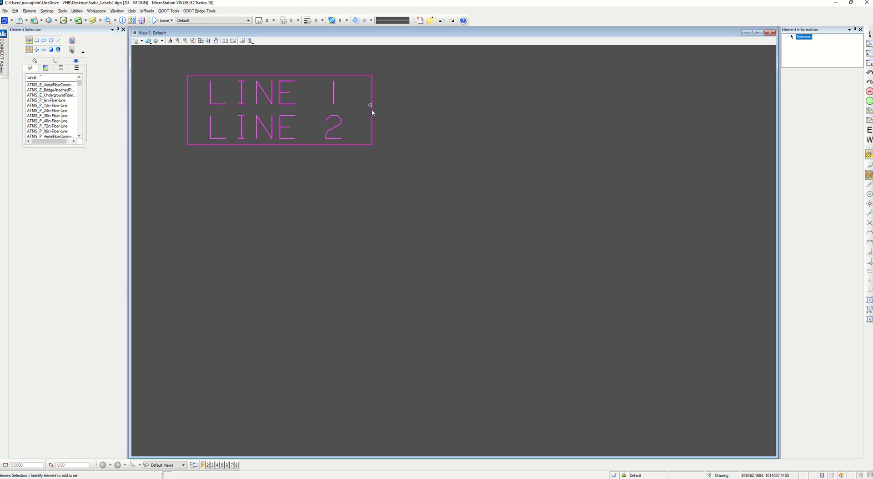
{"action": "middle_click_drag", "start_coordinate": [373, 95], "coordinate": [426, 177]}
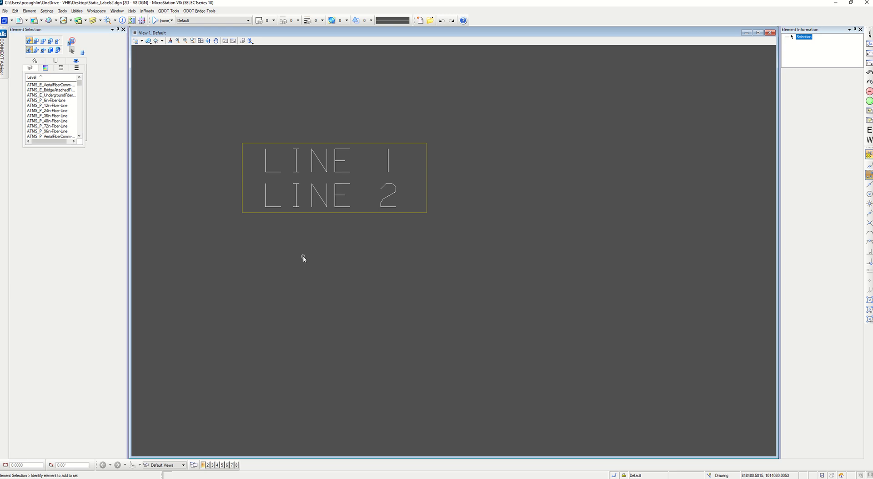
{"action": "key", "text": "F3"}
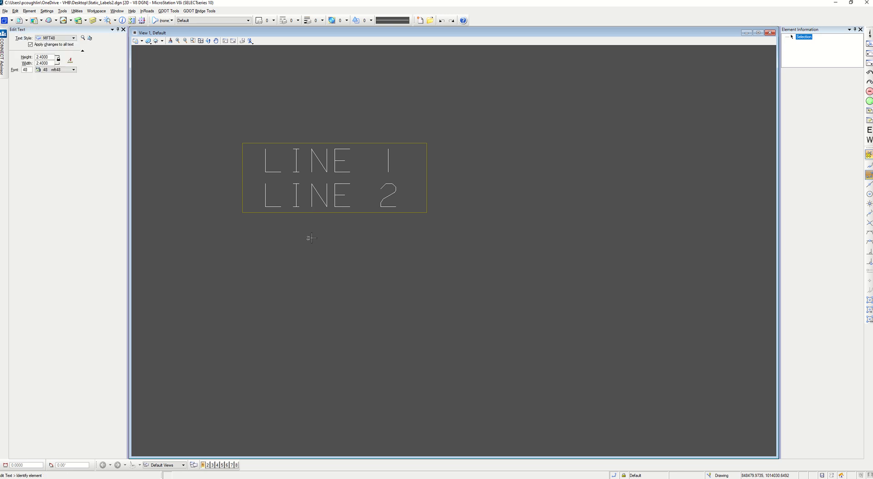
{"action": "key", "text": "2"}
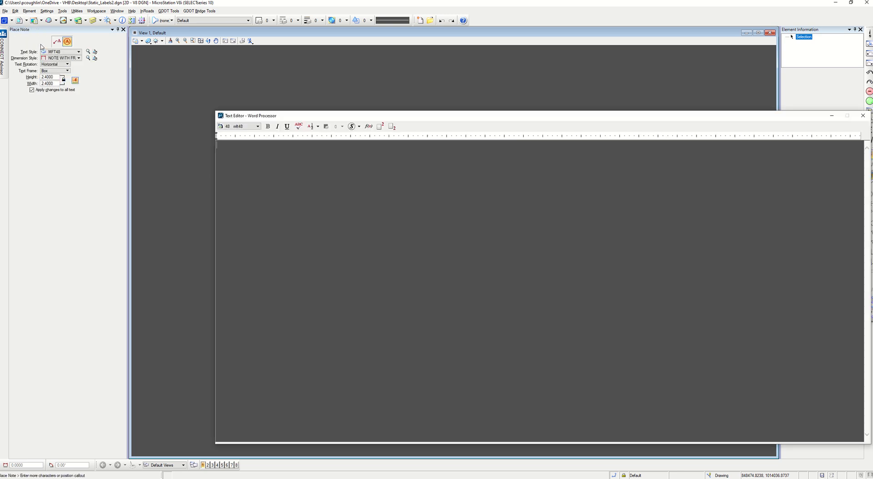
{"action": "left_click", "coordinate": [58, 42]}
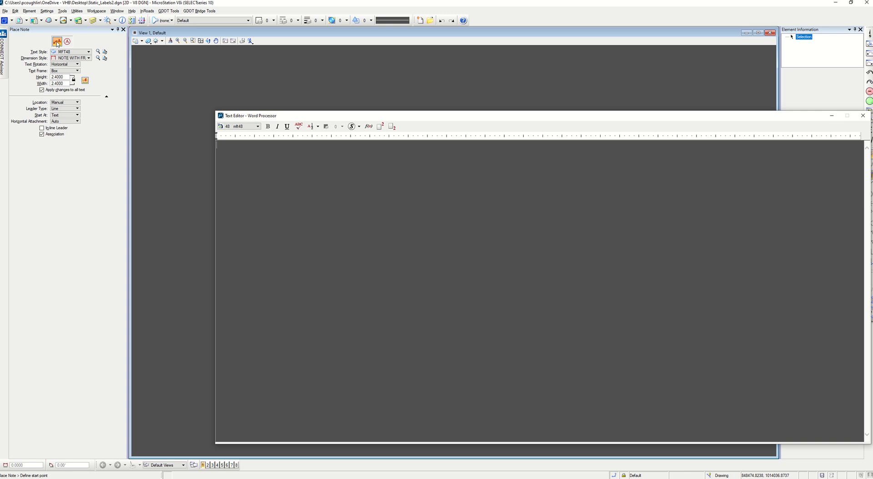
{"action": "left_click", "coordinate": [67, 41]}
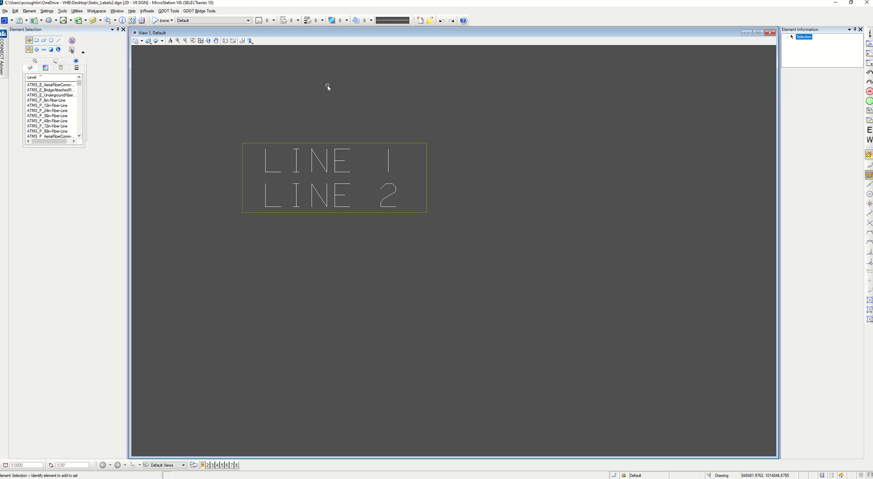
Turn on the association lock by running the key-in "lock association on".
{"action": "key", "text": "Return"}
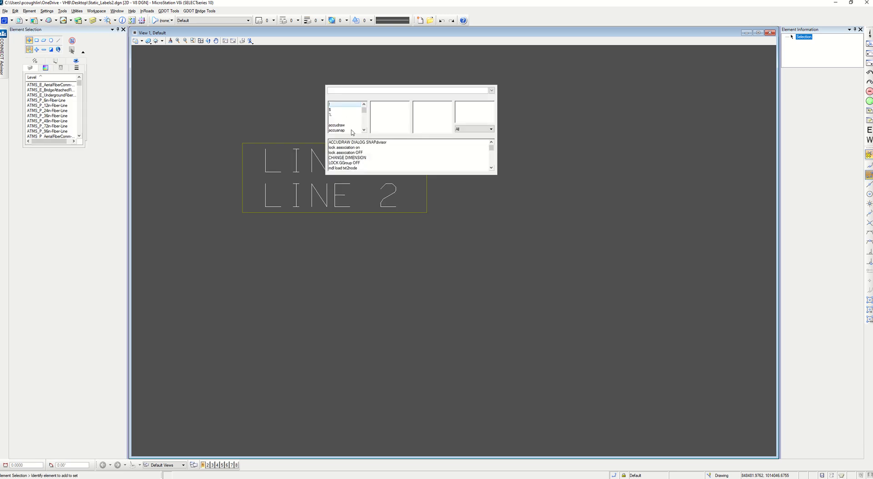
{"action": "left_click", "coordinate": [353, 147]}
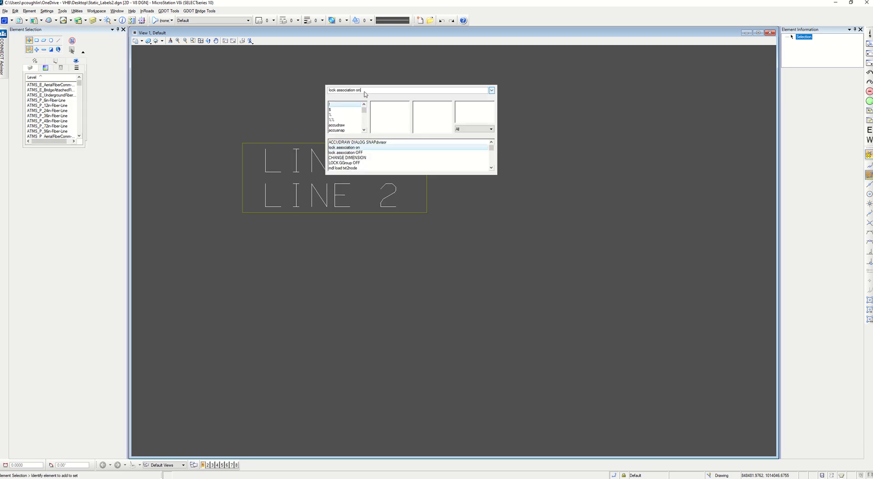
{"action": "key", "text": "Return"}
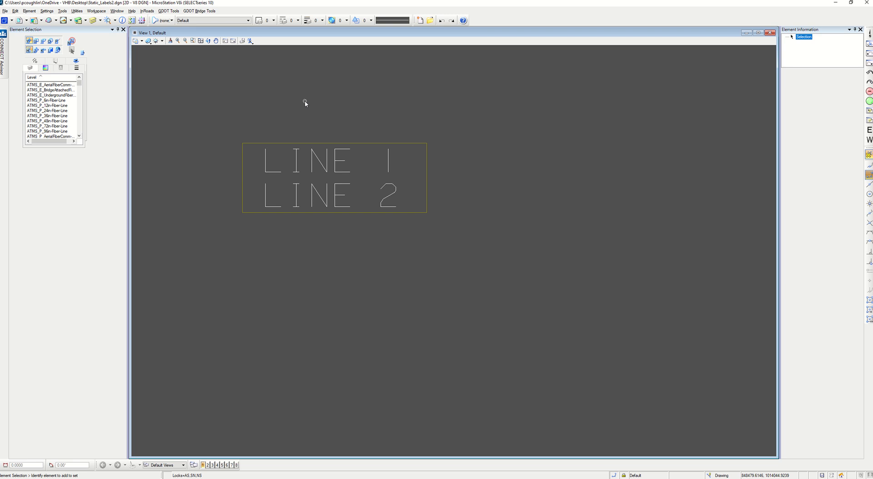
Place a leader without text beside the framed label using the LEADER WITH ARROW dimension style, and end the command.
{"action": "key", "text": "s"}
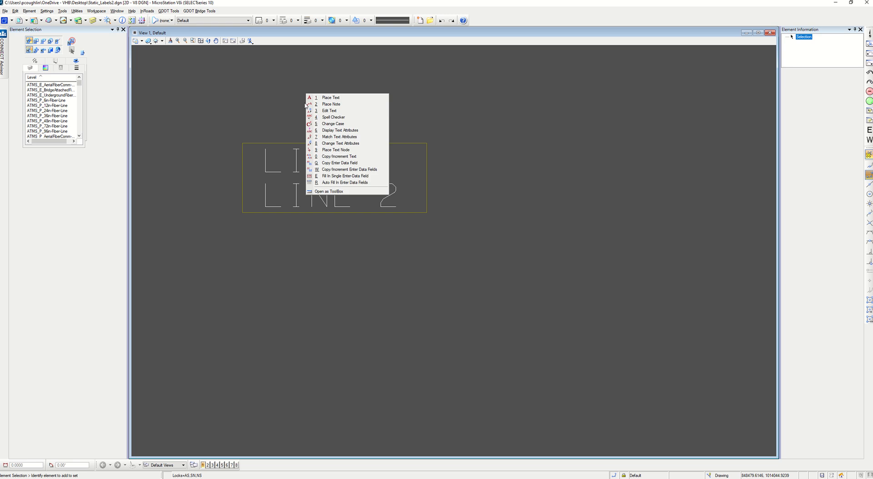
{"action": "left_click", "coordinate": [330, 105]}
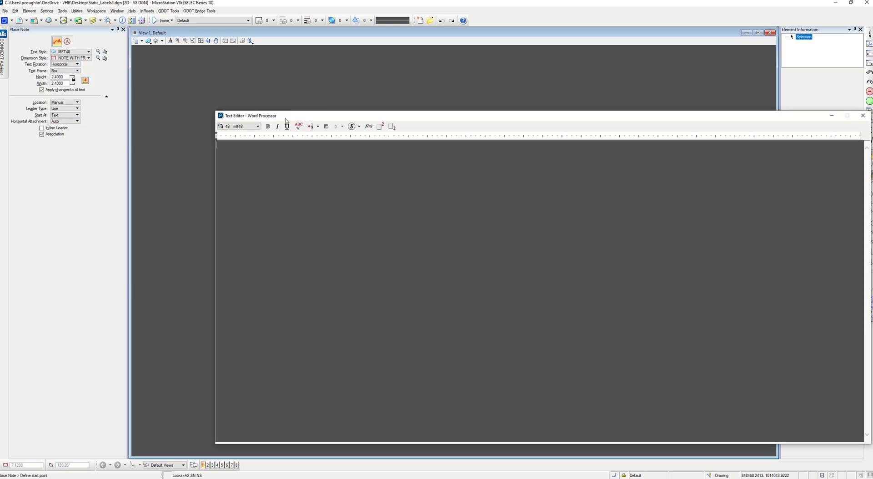
{"action": "left_click_drag", "start_coordinate": [299, 117], "coordinate": [645, 156]}
{"action": "middle_click_drag", "start_coordinate": [242, 187], "coordinate": [313, 194]}
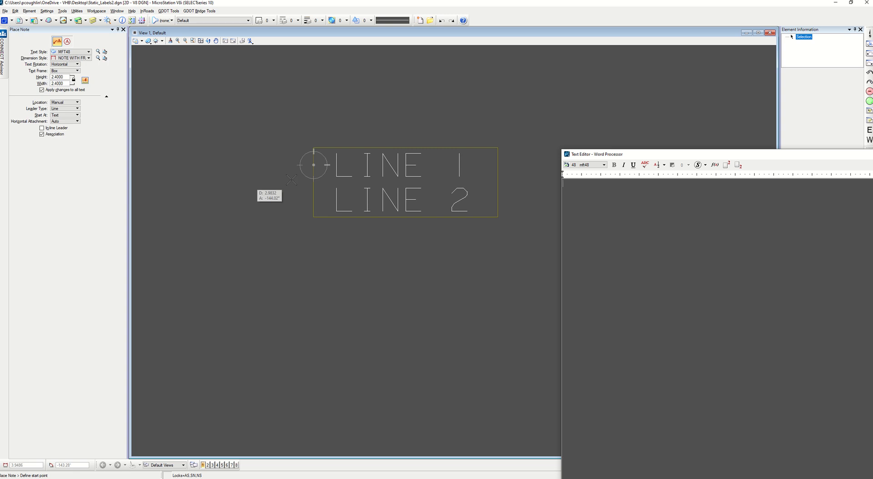
{"action": "left_click", "coordinate": [89, 58]}
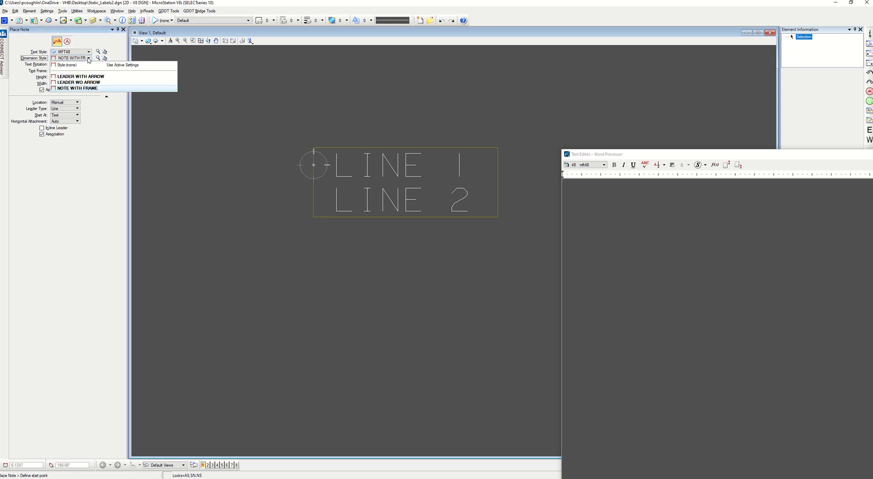
{"action": "left_click", "coordinate": [87, 86]}
{"action": "left_click", "coordinate": [284, 179]}
{"action": "left_click", "coordinate": [181, 179]}
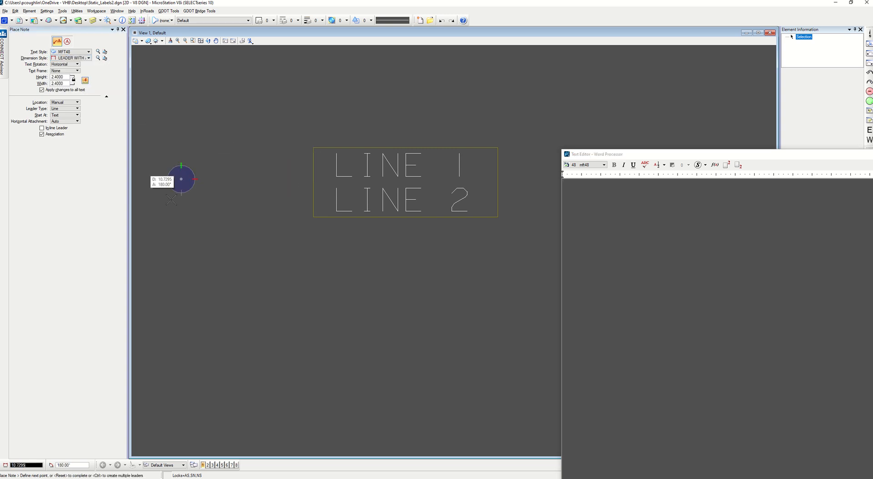
{"action": "middle_click_drag", "start_coordinate": [164, 234], "coordinate": [290, 212]}
{"action": "left_click", "coordinate": [195, 285]}
{"action": "right_click", "coordinate": [389, 208]}
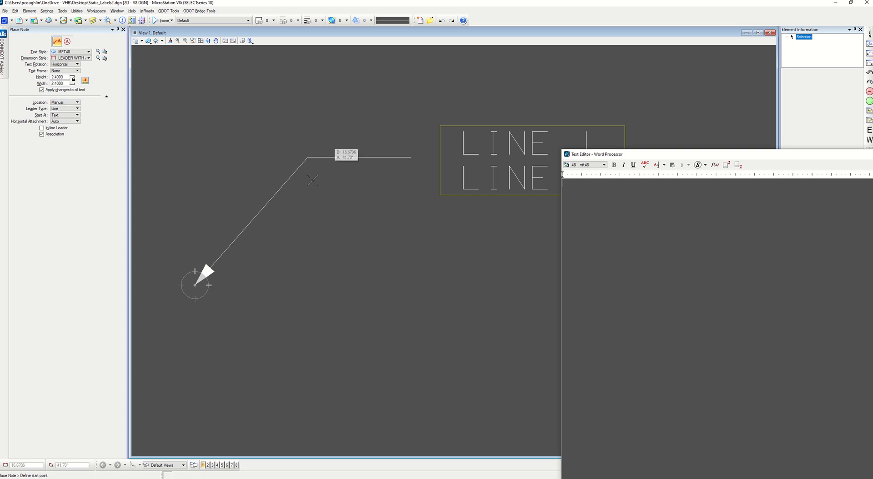
{"action": "key", "text": "Escape"}
Snap the leader's tail end to the midpoint of the label frame's right edge and its elbow to the left edge's midpoint.
{"action": "middle_click_drag", "start_coordinate": [432, 179], "coordinate": [384, 211]}
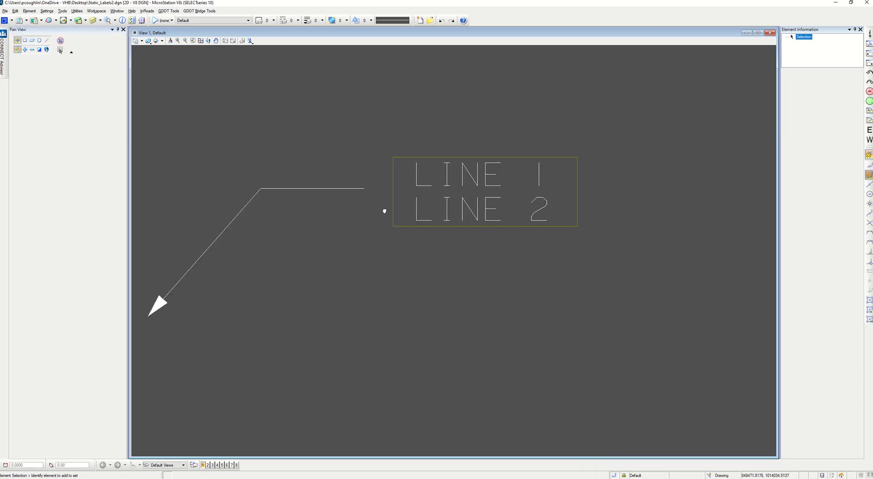
{"action": "left_click", "coordinate": [363, 187]}
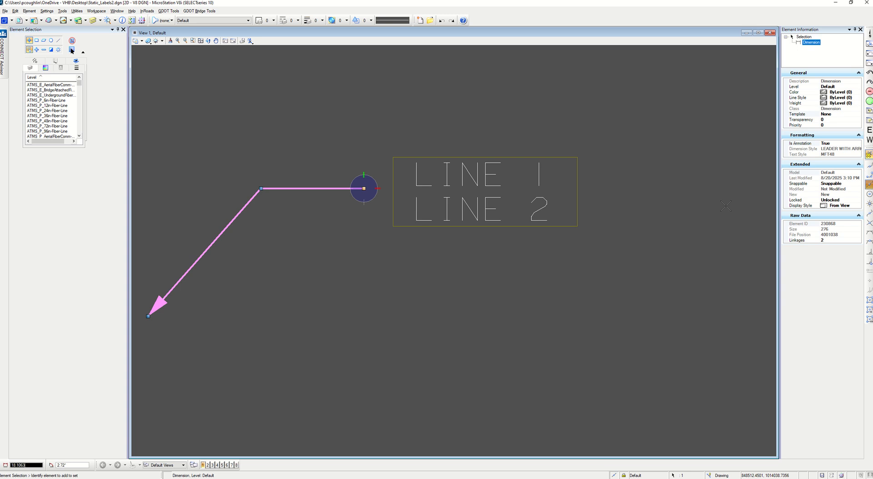
{"action": "left_click", "coordinate": [364, 188]}
{"action": "left_click", "coordinate": [431, 189]}
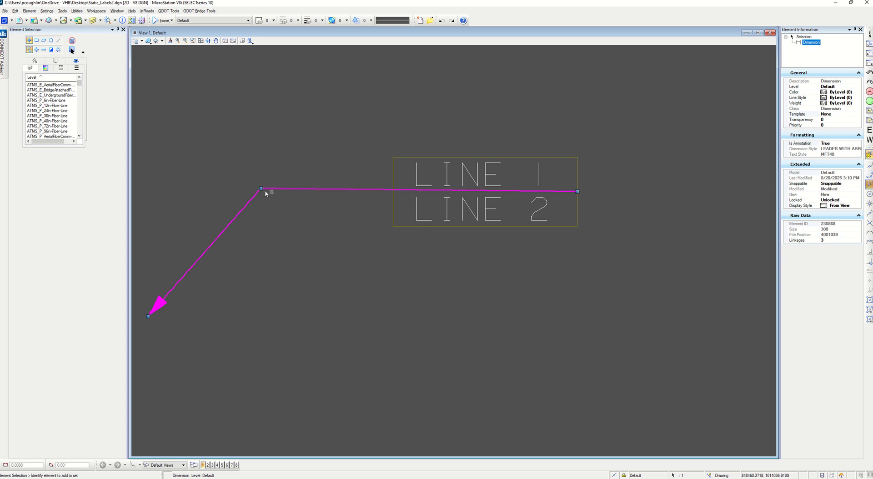
{"action": "left_click", "coordinate": [261, 190]}
{"action": "left_click", "coordinate": [395, 190]}
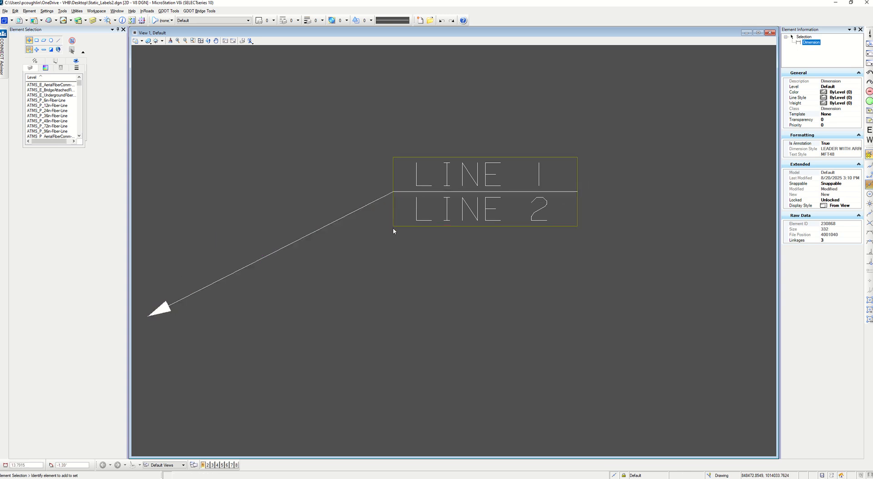
Move the framed label closer to the leader's arrowhead to test the association, and clear the selection.
{"action": "left_click", "coordinate": [423, 210]}
{"action": "left_click_drag", "start_coordinate": [422, 209], "coordinate": [288, 221]}
{"action": "scroll", "coordinate": [309, 225], "scroll_direction": "down", "scroll_amount": 2}
{"action": "left_click", "coordinate": [280, 273]}
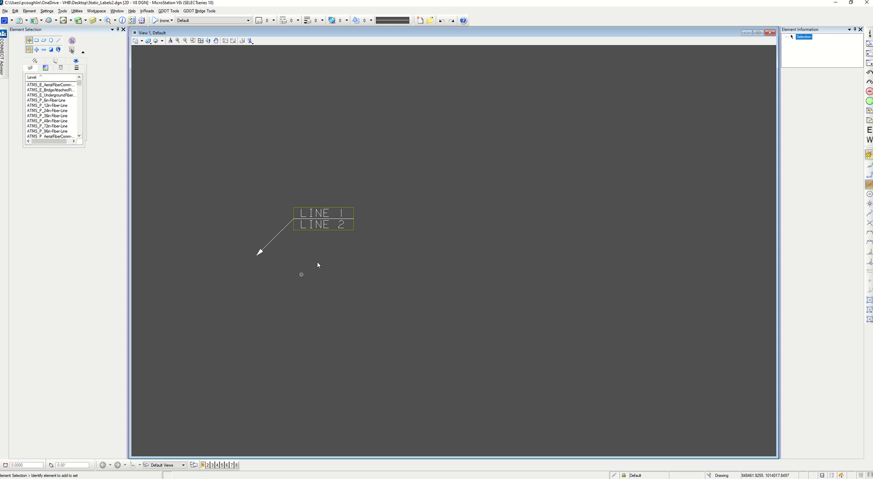
Append "EXTRA LENGTH" to the label's second line and check how the leader attaches to the resized frame.
{"action": "double_click", "coordinate": [323, 229]}
{"action": "left_click", "coordinate": [656, 198]}
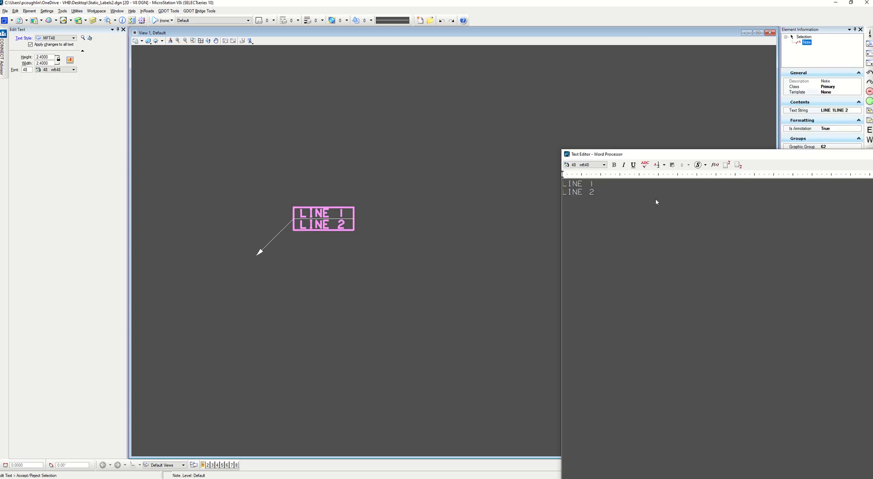
{"action": "type", "text": "EXTRA LENGTH"}
{"action": "left_click", "coordinate": [506, 255]}
{"action": "left_click", "coordinate": [348, 218]}
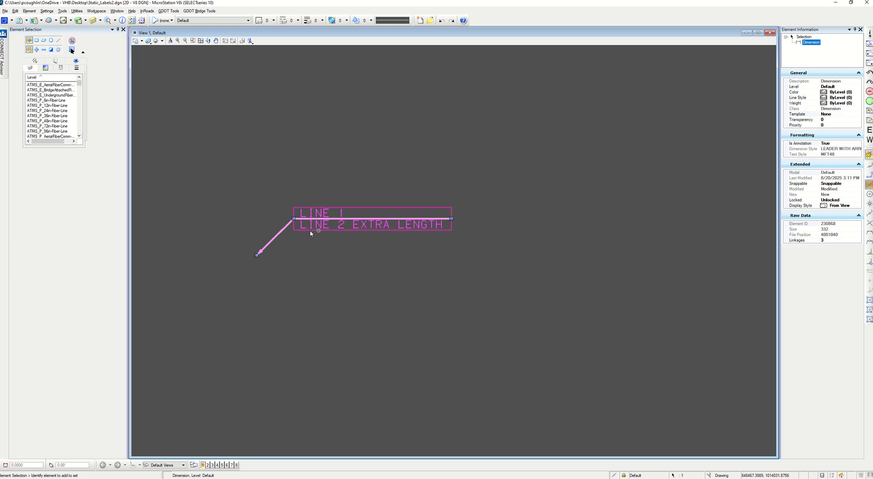
{"action": "scroll", "coordinate": [309, 230], "scroll_direction": "up", "scroll_amount": 5}
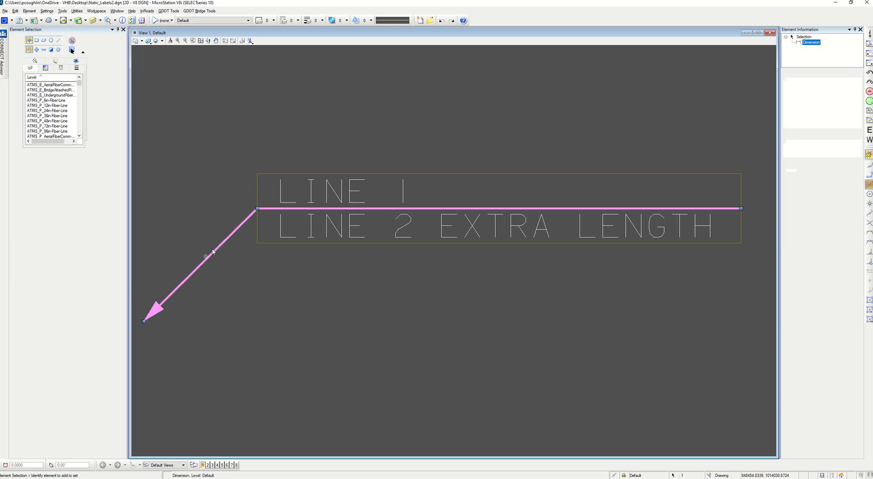
{"action": "left_click", "coordinate": [259, 186]}
{"action": "scroll", "coordinate": [257, 186], "scroll_direction": "down", "scroll_amount": 2}
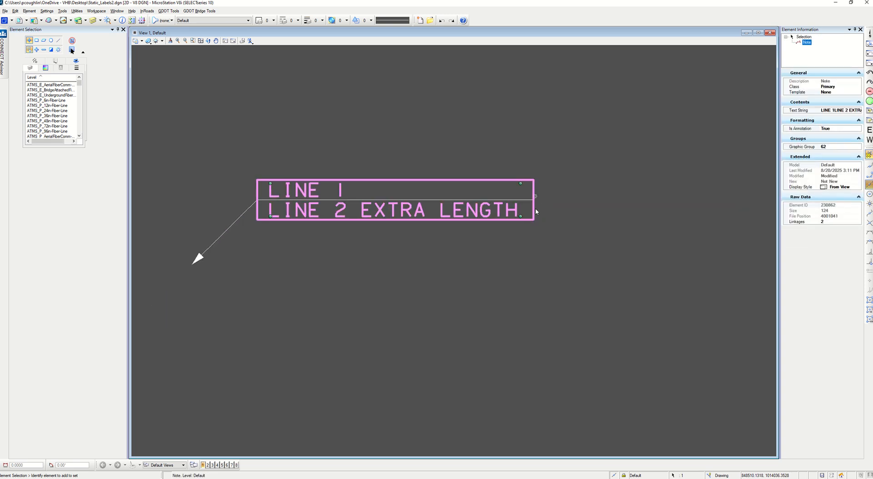
{"action": "left_click", "coordinate": [431, 314]}
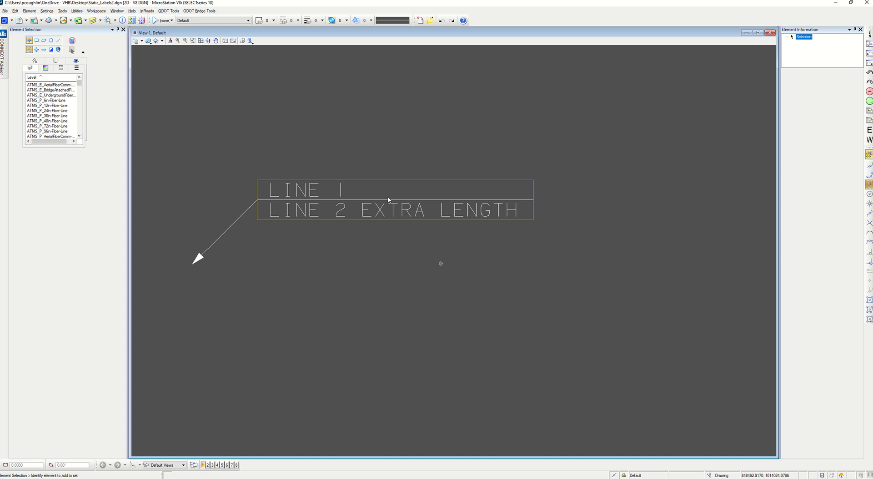
Mirror a copy of the label and its leader about a vertical axis to the right of the original.
{"action": "left_click_drag", "start_coordinate": [177, 141], "coordinate": [567, 299]}
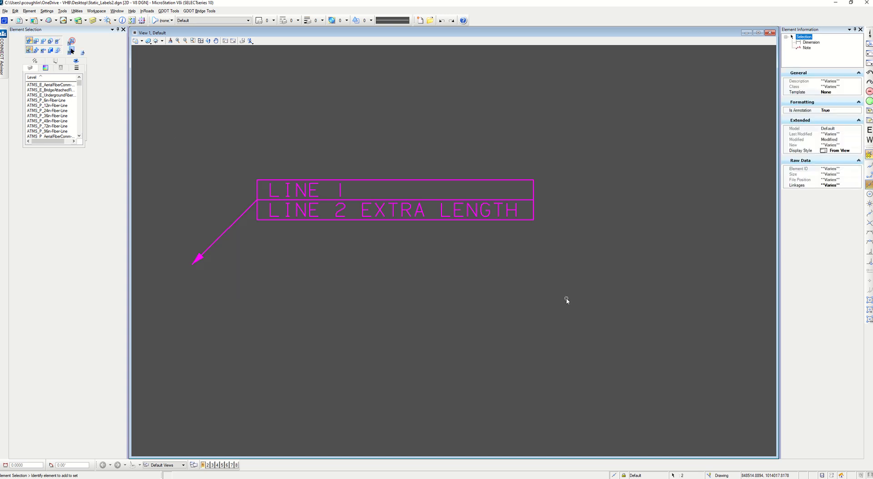
{"action": "scroll", "coordinate": [567, 299], "scroll_direction": "down", "scroll_amount": 1}
{"action": "key", "text": "3"}
{"action": "key", "text": "6"}
{"action": "middle_click_drag", "start_coordinate": [572, 304], "coordinate": [468, 298]}
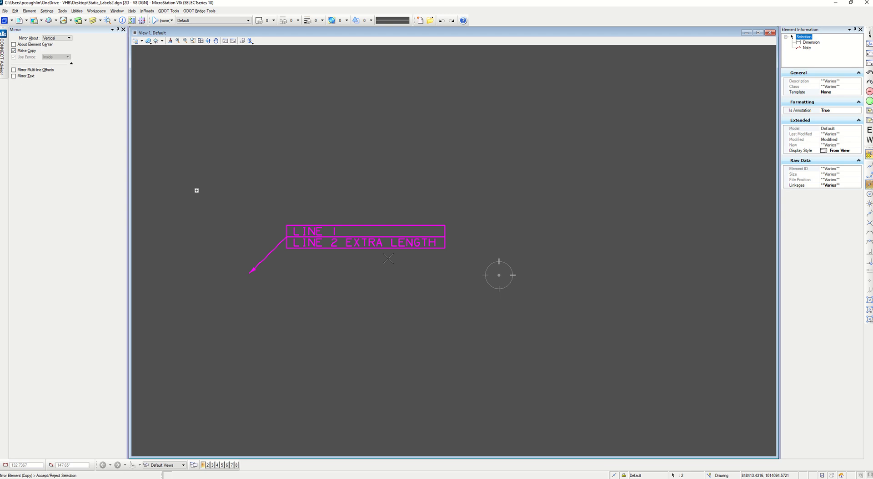
{"action": "left_click", "coordinate": [469, 296]}
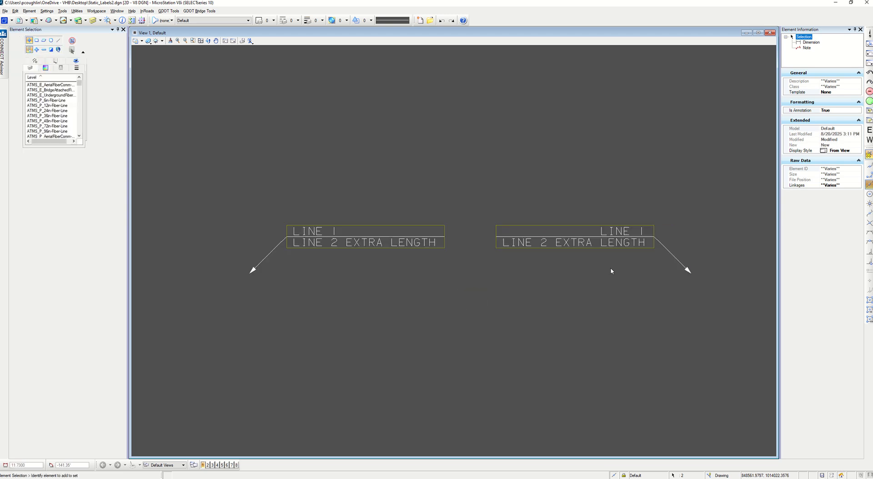
Open the mirrored note for text editing, check its text style choices while keeping MFT48, and close the editor.
{"action": "left_click", "coordinate": [609, 248]}
{"action": "middle_click_drag", "start_coordinate": [671, 269], "coordinate": [587, 283]}
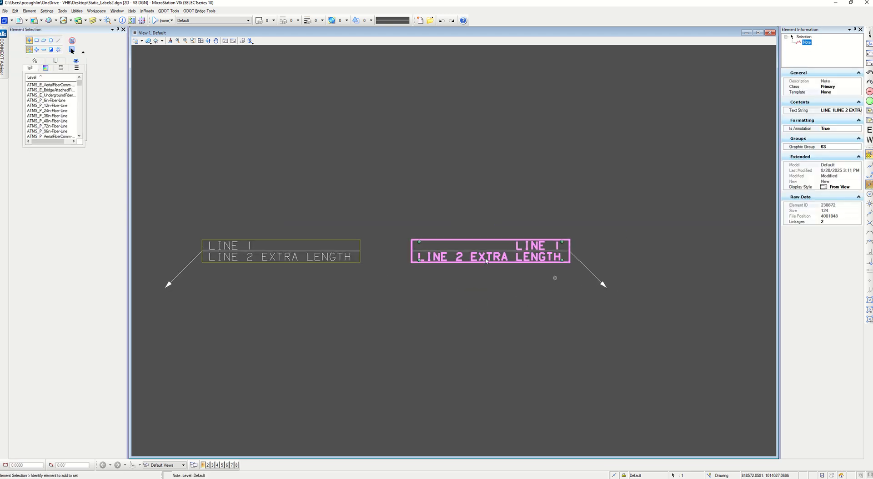
{"action": "double_click", "coordinate": [522, 253]}
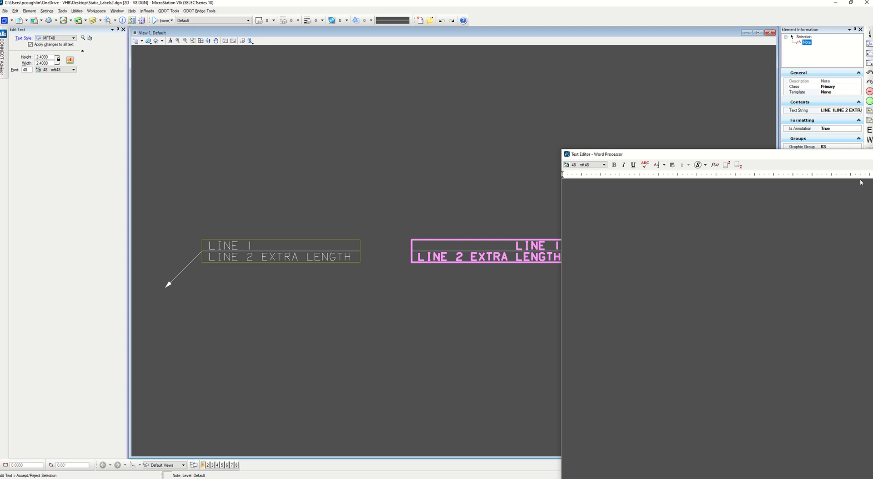
{"action": "left_click", "coordinate": [68, 38]}
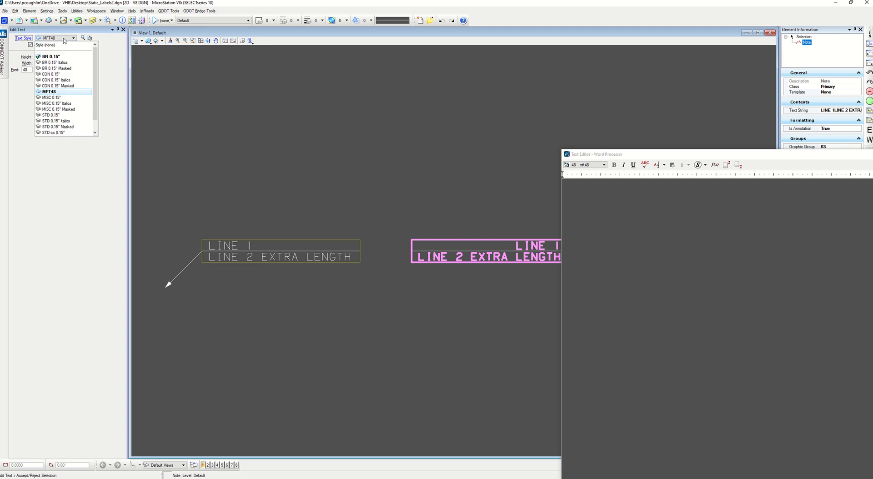
{"action": "left_click", "coordinate": [59, 95]}
{"action": "left_click", "coordinate": [444, 210]}
{"action": "left_click", "coordinate": [530, 254]}
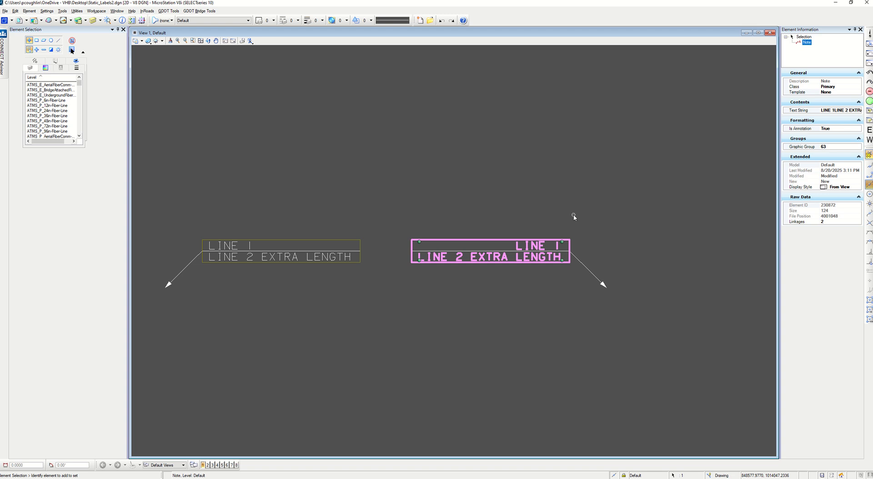
Start placing a note and open the general settings of the MFT48 text style to review its justification.
{"action": "left_click", "coordinate": [289, 282]}
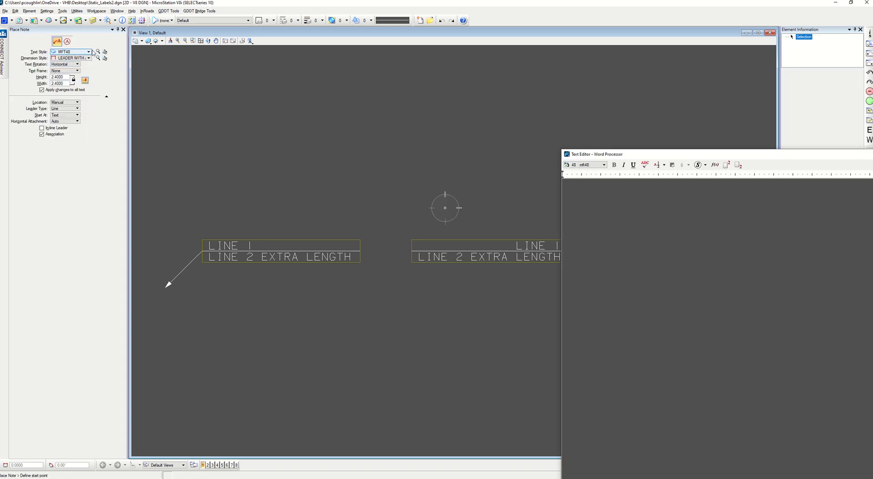
{"action": "left_click", "coordinate": [98, 51]}
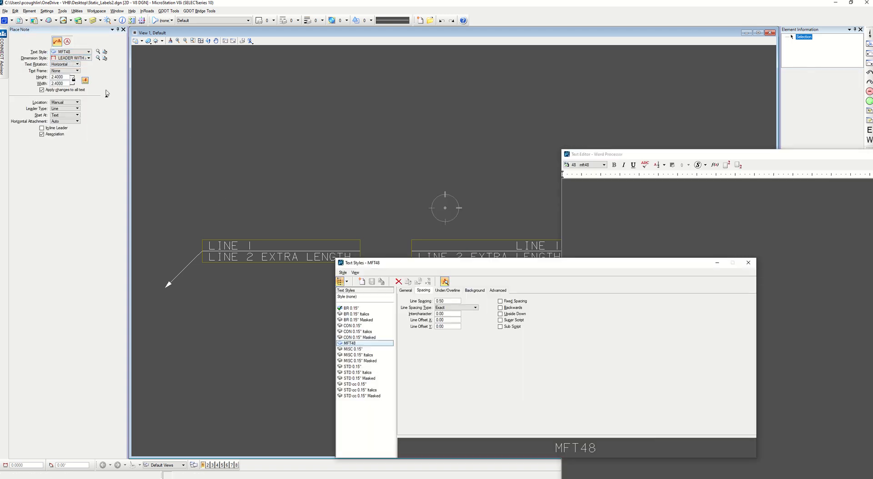
{"action": "left_click", "coordinate": [409, 290]}
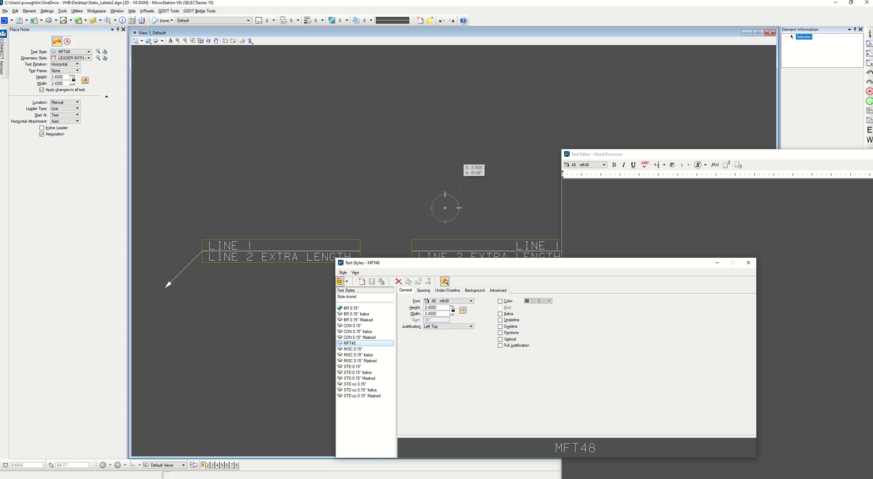
Cancel the note placement and delete the mirrored label together with its leader.
{"action": "key", "text": "Escape"}
{"action": "scroll", "coordinate": [552, 198], "scroll_direction": "down", "scroll_amount": 5}
{"action": "scroll", "coordinate": [578, 209], "scroll_direction": "up", "scroll_amount": 4}
{"action": "key", "text": "Escape"}
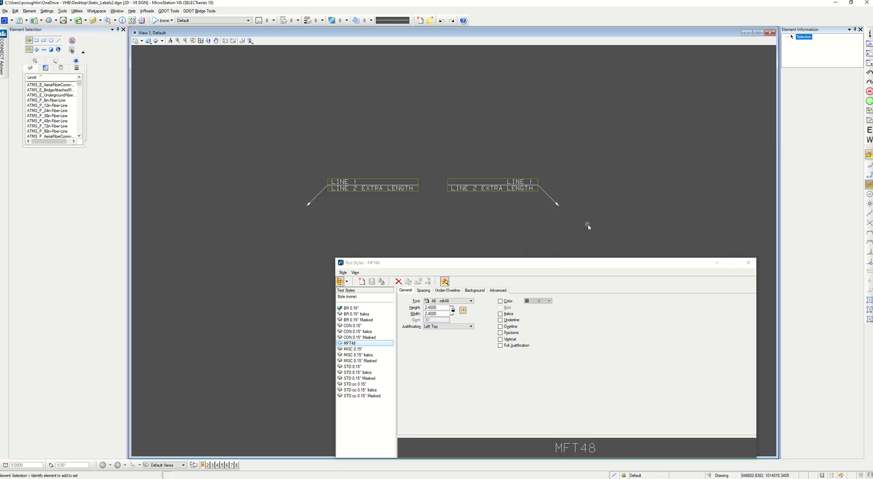
{"action": "left_click_drag", "start_coordinate": [593, 119], "coordinate": [457, 214]}
{"action": "scroll", "coordinate": [450, 215], "scroll_direction": "down", "scroll_amount": 3}
{"action": "middle_click_drag", "start_coordinate": [399, 223], "coordinate": [407, 221]}
{"action": "key", "text": "Delete"}
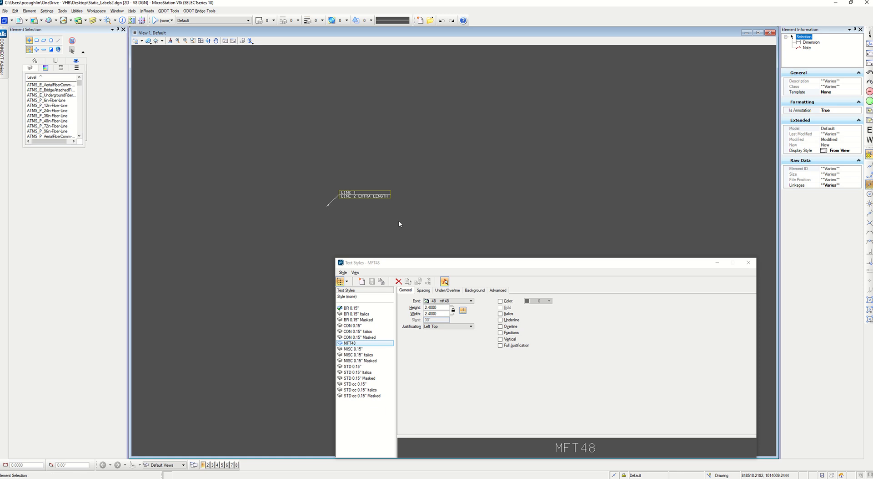
Copy the remaining label and its leader horizontally to the right of the original.
{"action": "left_click_drag", "start_coordinate": [302, 163], "coordinate": [414, 231]}
{"action": "key", "text": "3"}
{"action": "key", "text": "1"}
{"action": "left_click", "coordinate": [400, 224]}
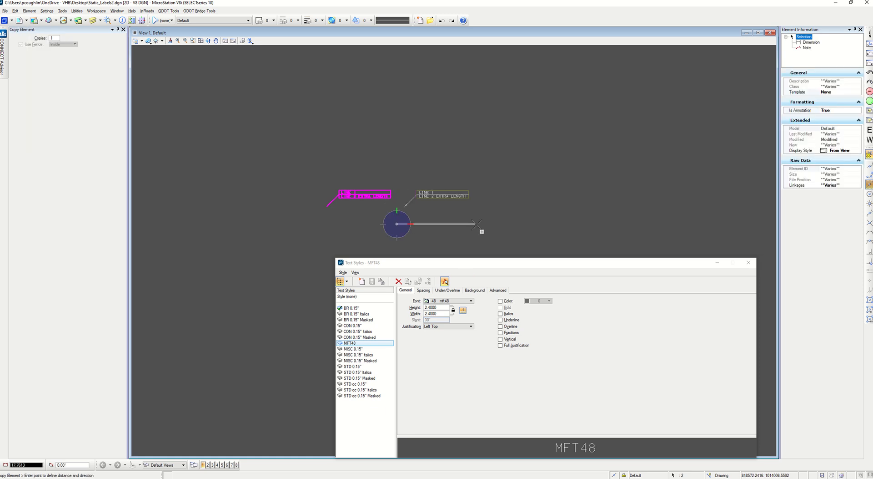
{"action": "left_click", "coordinate": [481, 227]}
{"action": "key", "text": "Escape"}
Flip the copied label's leader by swapping its two frame-edge vertices and moving its arrowhead to the right of the label.
{"action": "scroll", "coordinate": [415, 196], "scroll_direction": "up", "scroll_amount": 4}
{"action": "left_click", "coordinate": [381, 162]}
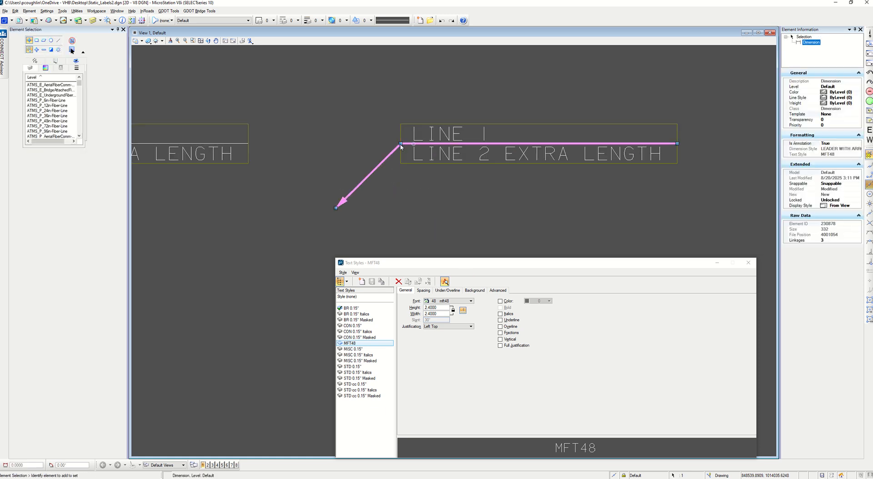
{"action": "left_click_drag", "start_coordinate": [400, 143], "coordinate": [677, 143]}
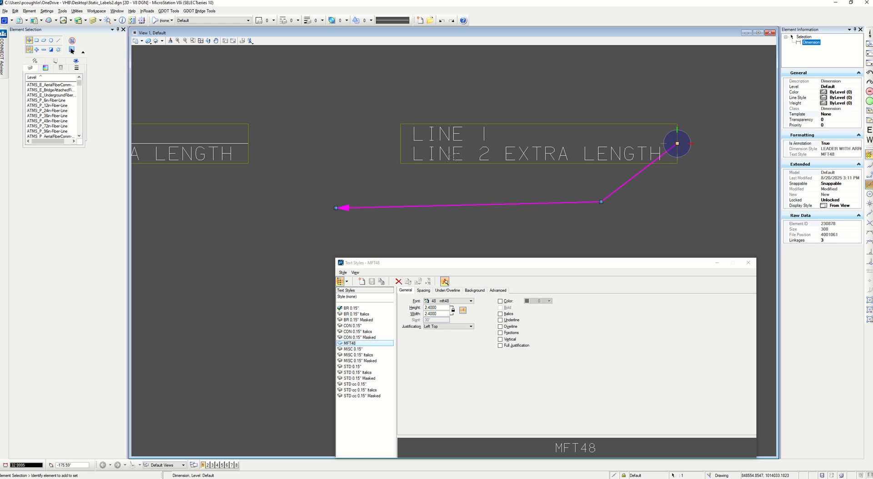
{"action": "left_click", "coordinate": [677, 143]}
{"action": "left_click_drag", "start_coordinate": [602, 202], "coordinate": [677, 144]}
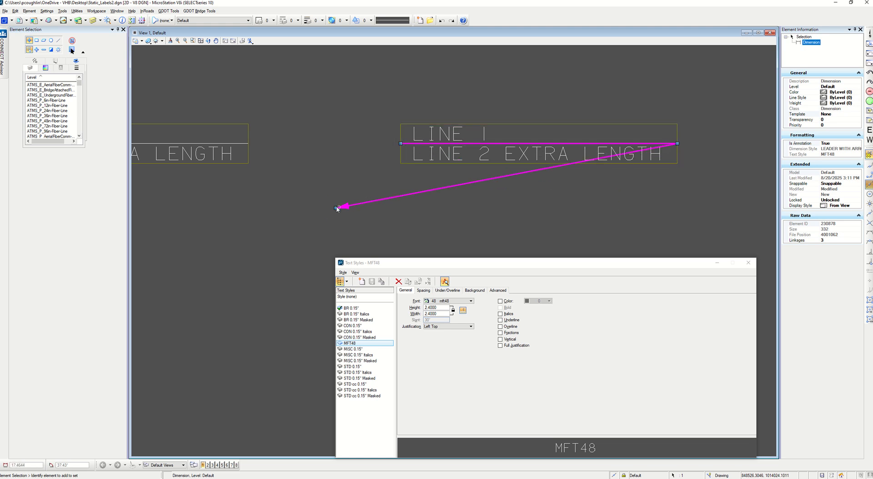
{"action": "left_click_drag", "start_coordinate": [337, 208], "coordinate": [634, 208]}
Move the copied note left so its frame sits close beside the original label.
{"action": "left_click_drag", "start_coordinate": [569, 148], "coordinate": [443, 149]}
{"action": "left_click", "coordinate": [373, 231]}
{"action": "scroll", "coordinate": [374, 229], "scroll_direction": "down", "scroll_amount": 2}
{"action": "middle_click_drag", "start_coordinate": [339, 224], "coordinate": [390, 206]}
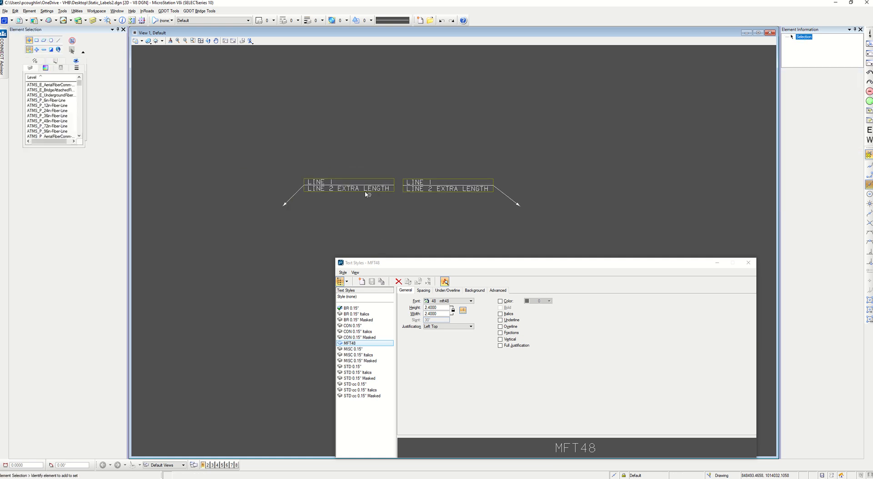
Shorten the second line of the original label's text to "LINE 2".
{"action": "left_click", "coordinate": [367, 195]}
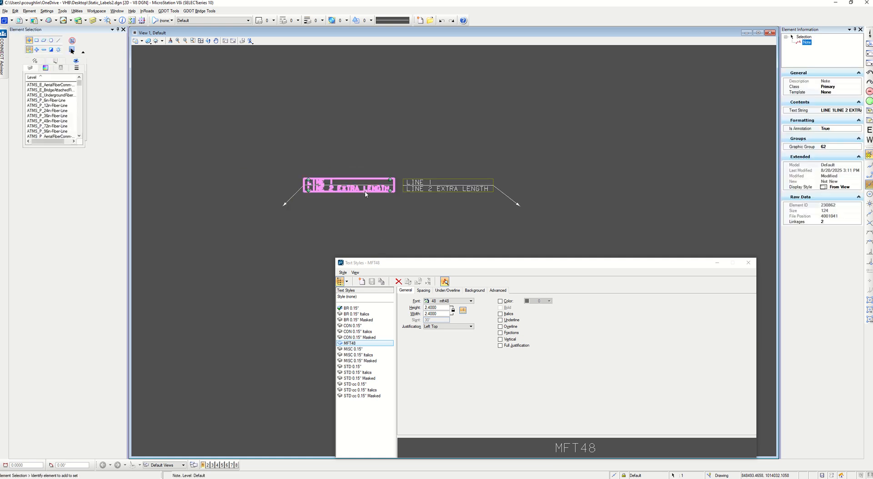
{"action": "double_click", "coordinate": [322, 189]}
{"action": "left_click", "coordinate": [690, 193]}
{"action": "key", "text": "BackSpace"}
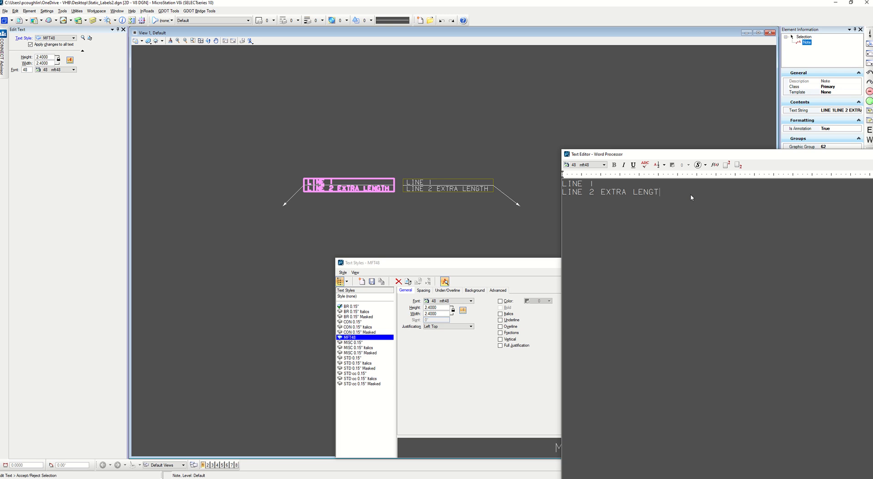
{"action": "key", "text": "BackSpace"}
{"action": "key", "text": "BackSpace"}
{"action": "key", "text": "BackSpace"}
{"action": "key", "text": "BackSpace"}
{"action": "key", "text": "BackSpace"}
{"action": "key", "text": "BackSpace"}
{"action": "key", "text": "BackSpace"}
{"action": "key", "text": "BackSpace"}
{"action": "key", "text": "BackSpace"}
{"action": "key", "text": "BackSpace"}
{"action": "key", "text": "BackSpace"}
{"action": "key", "text": "BackSpace"}
{"action": "key", "text": "BackSpace"}
{"action": "type", "text": "2"}
{"action": "left_click", "coordinate": [395, 211]}
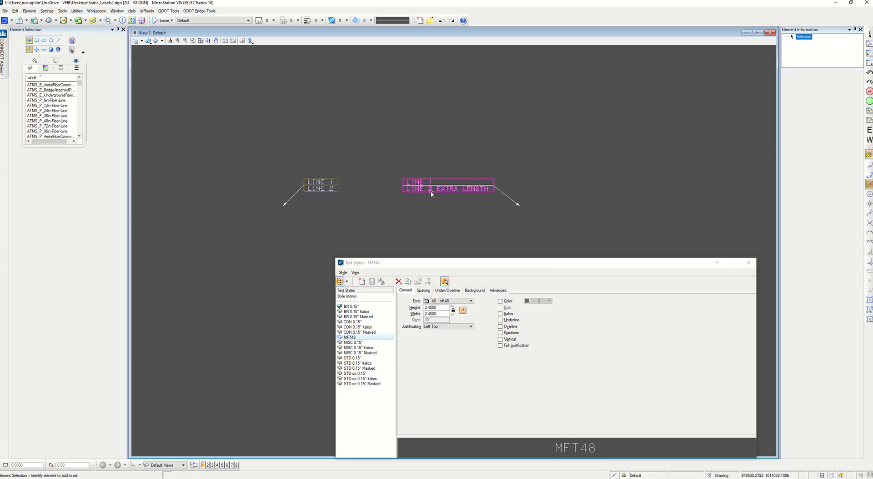
Remove "EXTRA LENGTH" from the second line of the copied label, leaving "LINE 2".
{"action": "left_click", "coordinate": [432, 194]}
{"action": "double_click", "coordinate": [429, 196]}
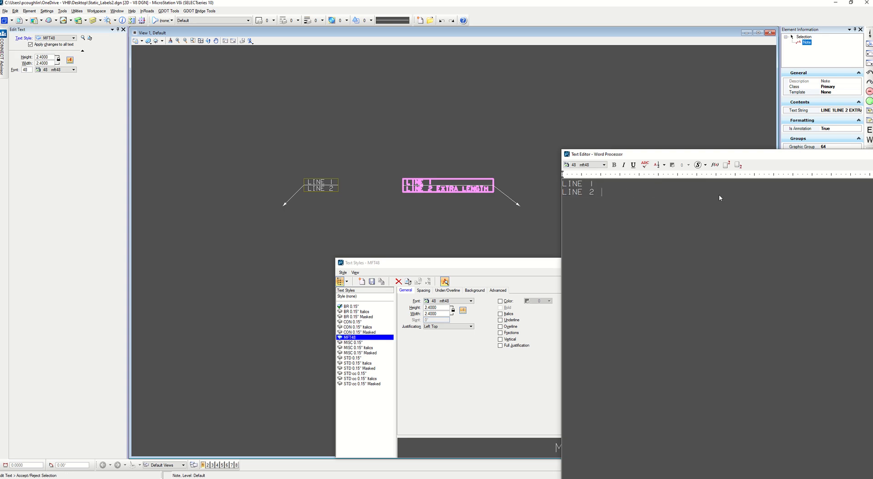
{"action": "left_click", "coordinate": [466, 203]}
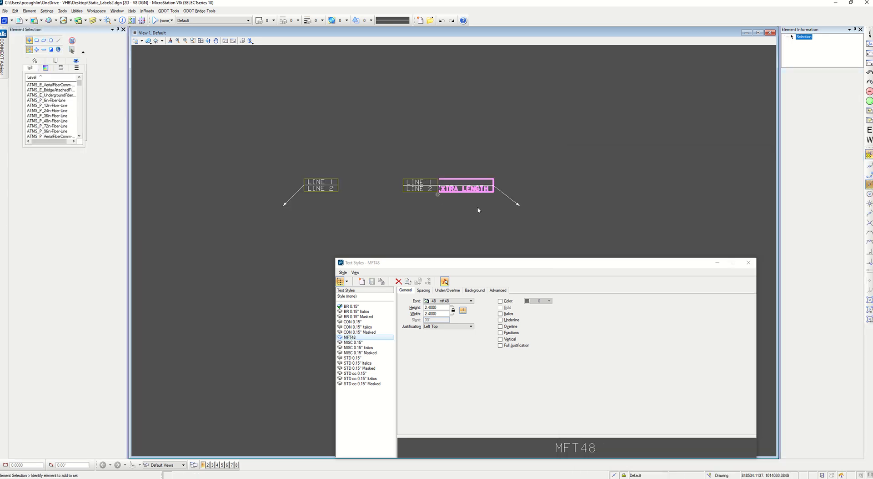
Move the shortened right label with its leader left beside the first label, and bring its arrowhead in closer to the frame.
{"action": "key", "text": "3"}
{"action": "key", "text": "2"}
{"action": "left_click", "coordinate": [487, 221]}
{"action": "left_click", "coordinate": [435, 221]}
{"action": "right_click", "coordinate": [435, 221]}
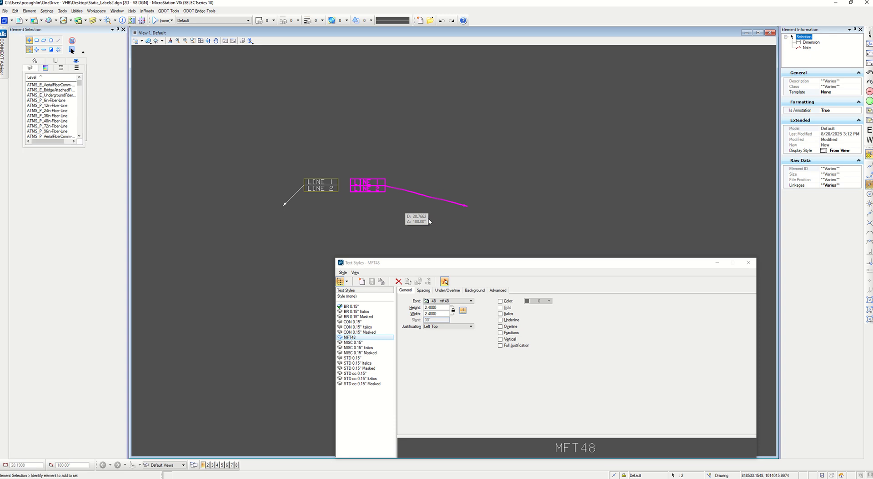
{"action": "left_click", "coordinate": [459, 204]}
{"action": "left_click_drag", "start_coordinate": [467, 206], "coordinate": [413, 205]}
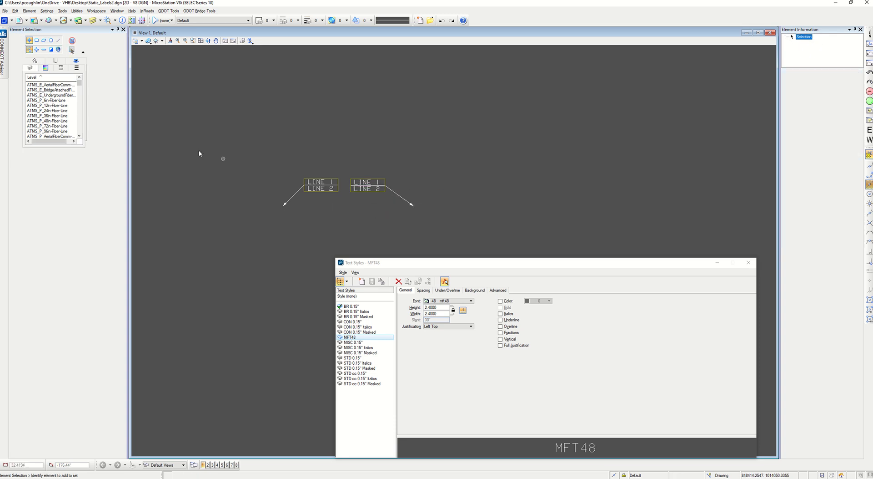
Copy both two-line labels with their leaders straight down by about 22 units.
{"action": "left_click_drag", "start_coordinate": [226, 148], "coordinate": [447, 228]}
{"action": "middle_click_drag", "start_coordinate": [379, 230], "coordinate": [375, 164]}
{"action": "key", "text": "3"}
{"action": "key", "text": "1"}
{"action": "left_click", "coordinate": [373, 166]}
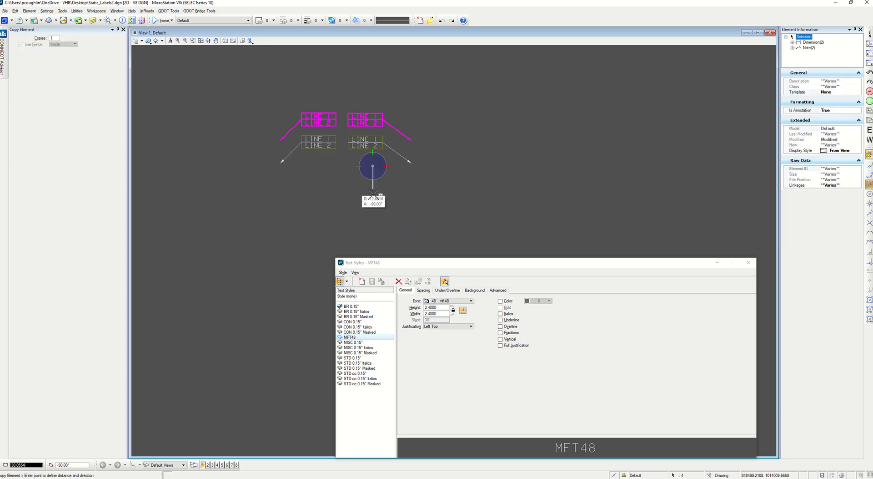
{"action": "left_click", "coordinate": [373, 205]}
{"action": "right_click", "coordinate": [373, 204]}
Add a third line reading "LINE 3" to the left note in the lower row.
{"action": "double_click", "coordinate": [321, 159]}
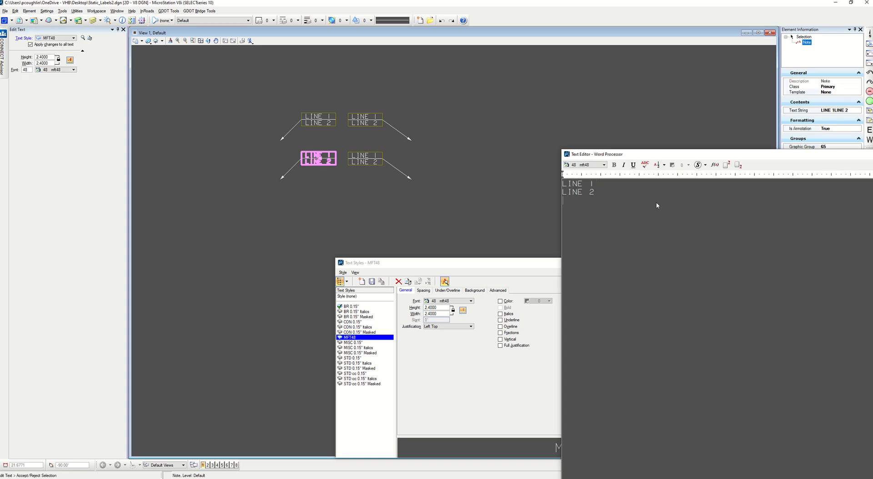
{"action": "left_click", "coordinate": [369, 191]}
{"action": "left_click", "coordinate": [365, 158]}
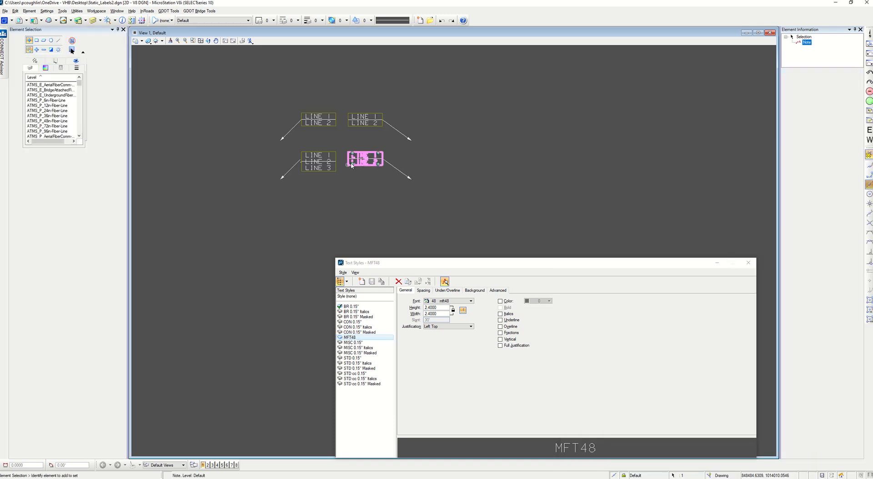
{"action": "left_click", "coordinate": [639, 200]}
{"action": "key", "text": "Return"}
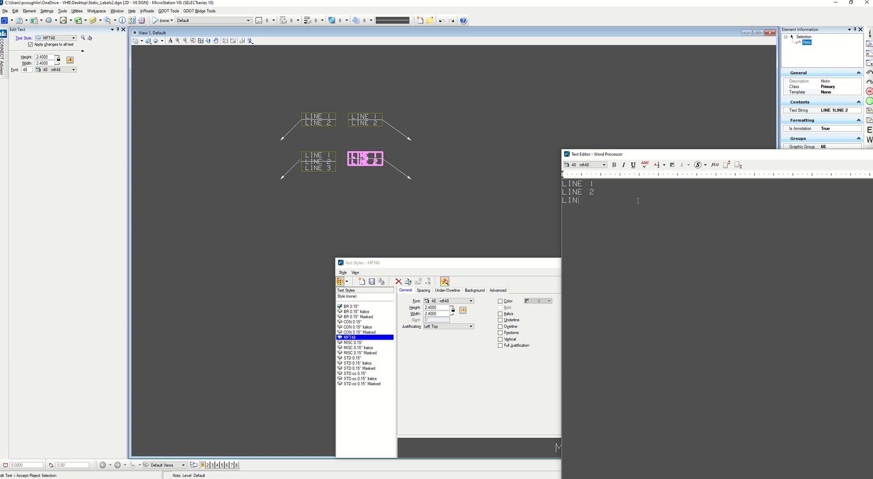
{"action": "type", "text": "E"}
{"action": "key", "text": "F3"}
{"action": "key", "text": "Escape"}
{"action": "scroll", "coordinate": [399, 160], "scroll_direction": "up", "scroll_amount": 3}
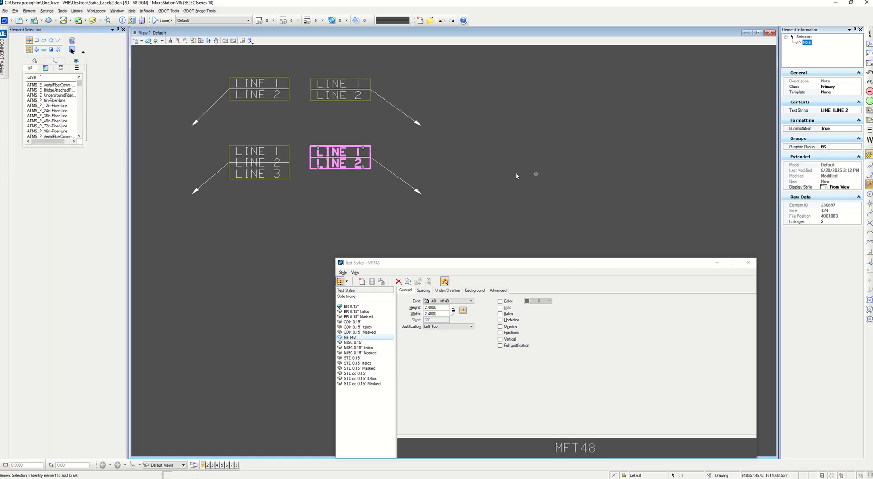
Add a third line reading "LINE 3" to the right note in the lower row.
{"action": "double_click", "coordinate": [332, 164]}
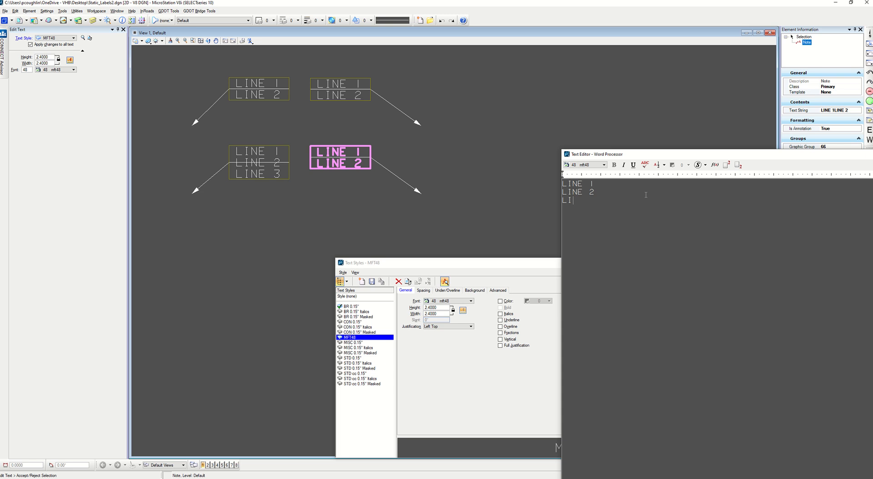
{"action": "left_click", "coordinate": [307, 199]}
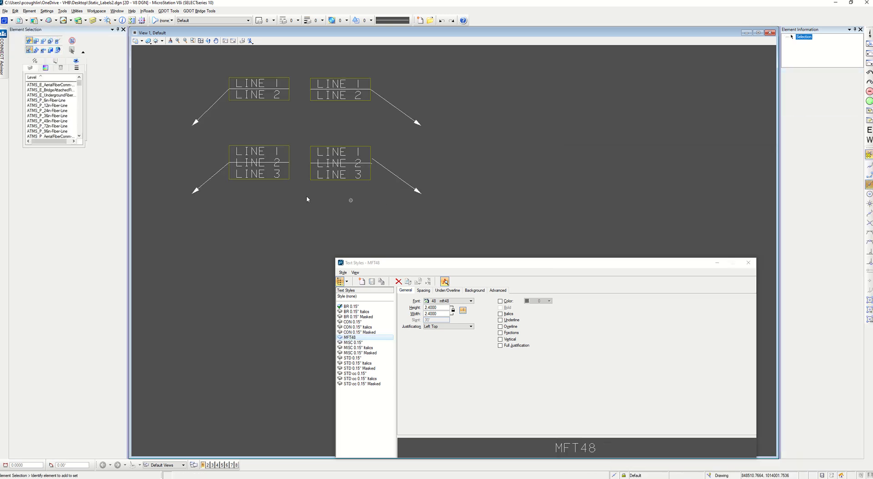
Run the ACCUDRAW DIALOG SNAPdivisor key-in and set the keypoint snap divisor to 3.
{"action": "scroll", "coordinate": [397, 172], "scroll_direction": "up", "scroll_amount": 5}
{"action": "scroll", "coordinate": [327, 186], "scroll_direction": "down", "scroll_amount": 5}
{"action": "scroll", "coordinate": [257, 182], "scroll_direction": "up", "scroll_amount": 3}
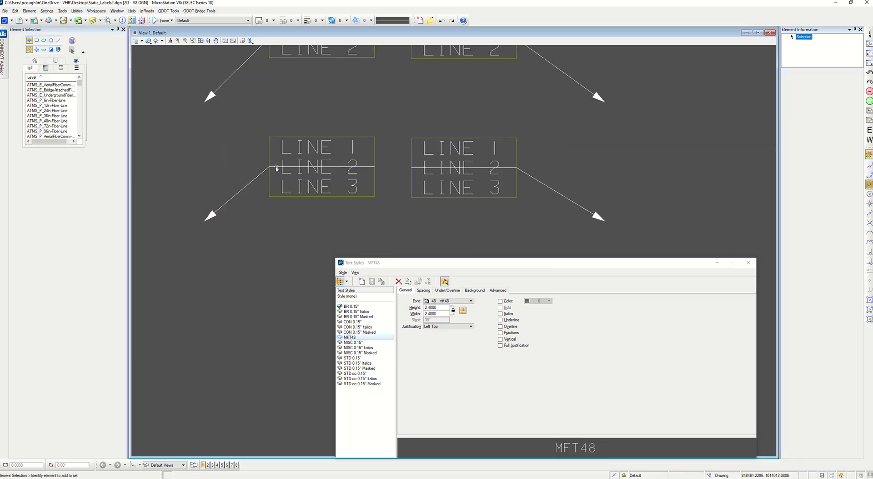
{"action": "key", "text": "Return"}
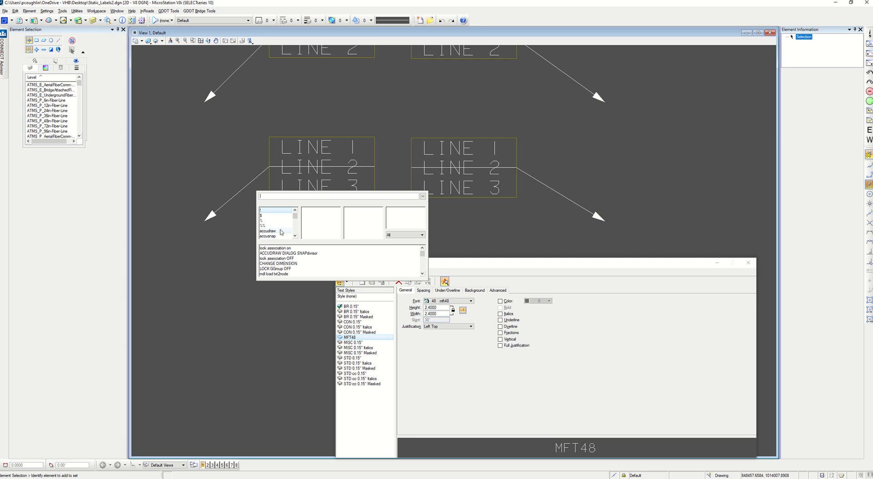
{"action": "double_click", "coordinate": [287, 253]}
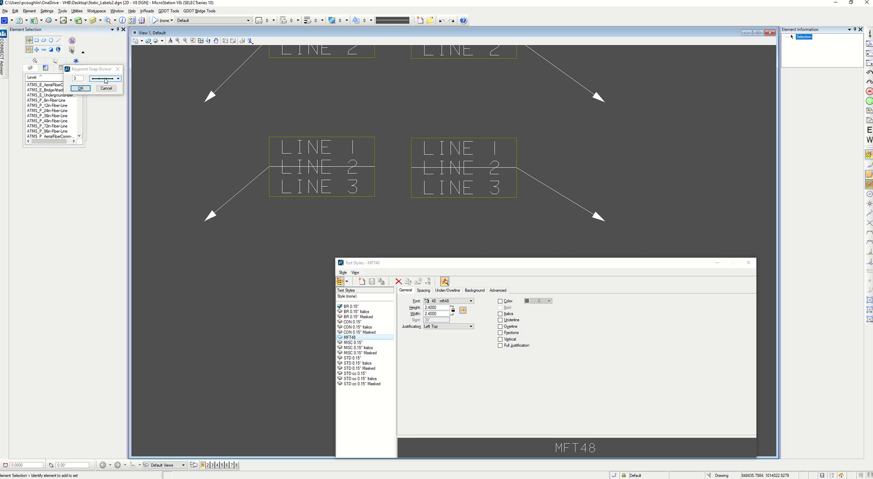
{"action": "left_click", "coordinate": [82, 89]}
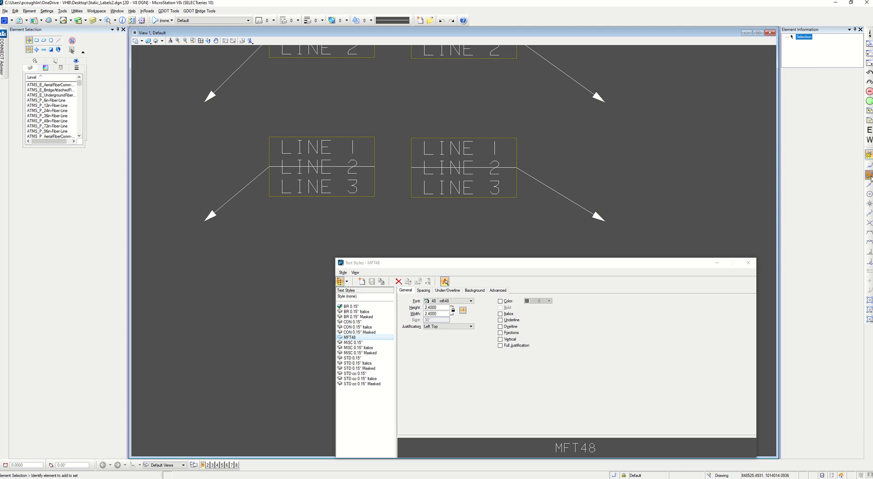
Move the horizontal leader segments of both three-line labels up to the frames' one-third points, between LINE 1 and LINE 2.
{"action": "left_click", "coordinate": [269, 168]}
{"action": "left_click_drag", "start_coordinate": [269, 167], "coordinate": [269, 156]}
{"action": "left_click_drag", "start_coordinate": [374, 166], "coordinate": [413, 156]}
{"action": "left_click", "coordinate": [413, 167]}
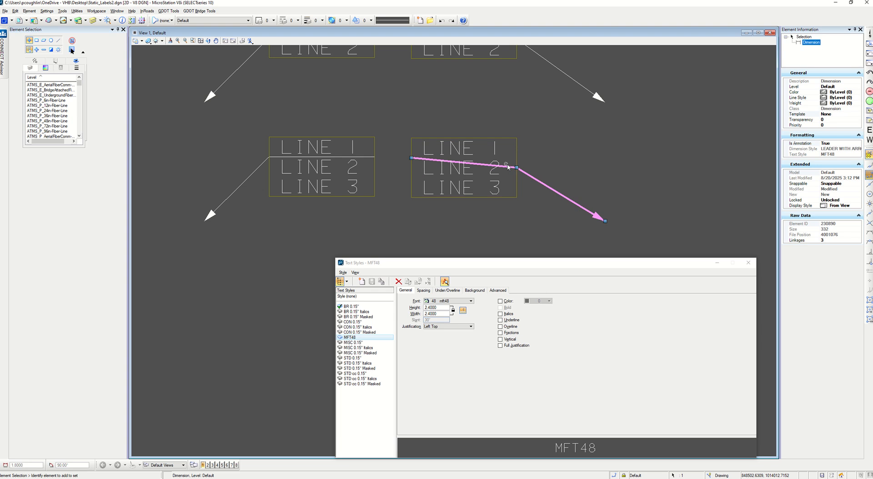
{"action": "left_click", "coordinate": [517, 167]}
{"action": "left_click_drag", "start_coordinate": [517, 167], "coordinate": [517, 157]}
Copy both three-line labels with their leaders straight down by about 23 units.
{"action": "scroll", "coordinate": [505, 168], "scroll_direction": "down", "scroll_amount": 5}
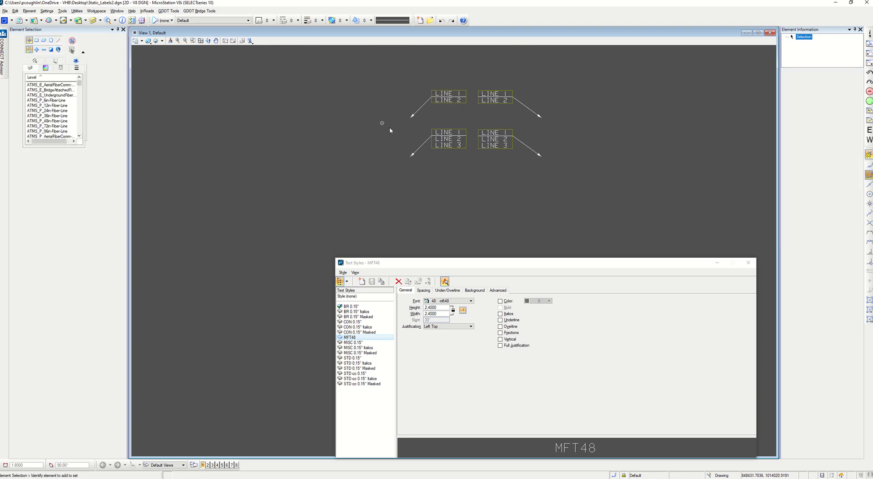
{"action": "left_click_drag", "start_coordinate": [387, 128], "coordinate": [537, 183]}
{"action": "key", "text": "3"}
{"action": "key", "text": "1"}
{"action": "left_click", "coordinate": [510, 179]}
{"action": "left_click", "coordinate": [509, 220]}
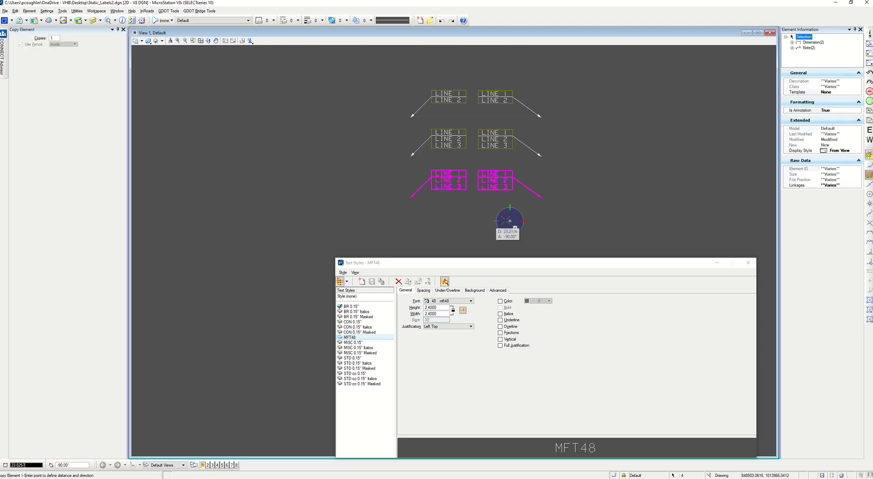
{"action": "key", "text": "Escape"}
Add a fourth line reading "LINE 4" to both notes in the bottom row.
{"action": "double_click", "coordinate": [458, 187]}
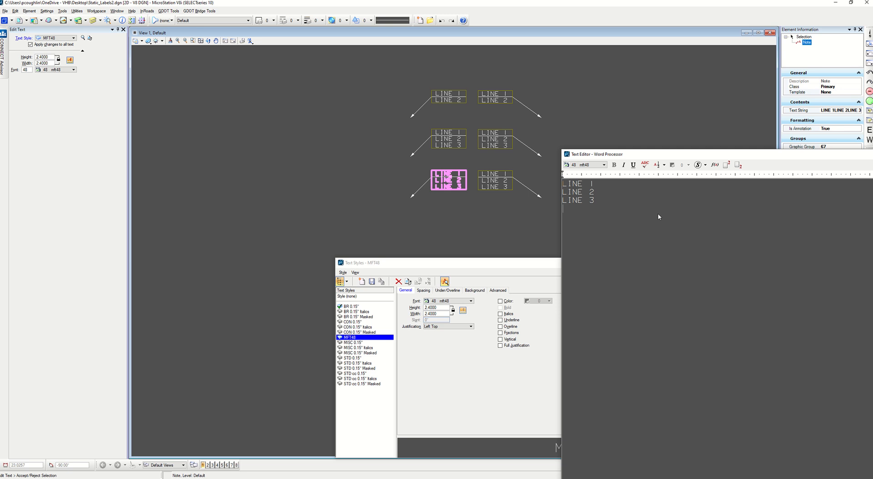
{"action": "left_click", "coordinate": [462, 211]}
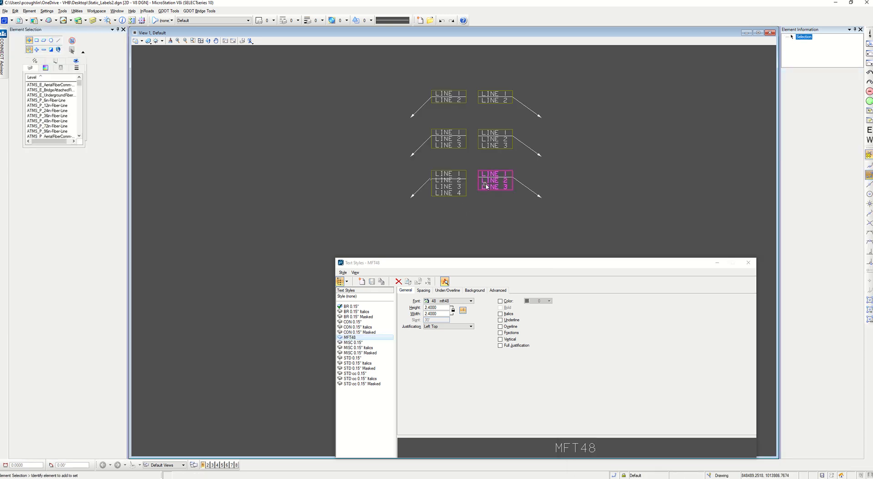
{"action": "double_click", "coordinate": [487, 184]}
{"action": "left_click", "coordinate": [641, 197]}
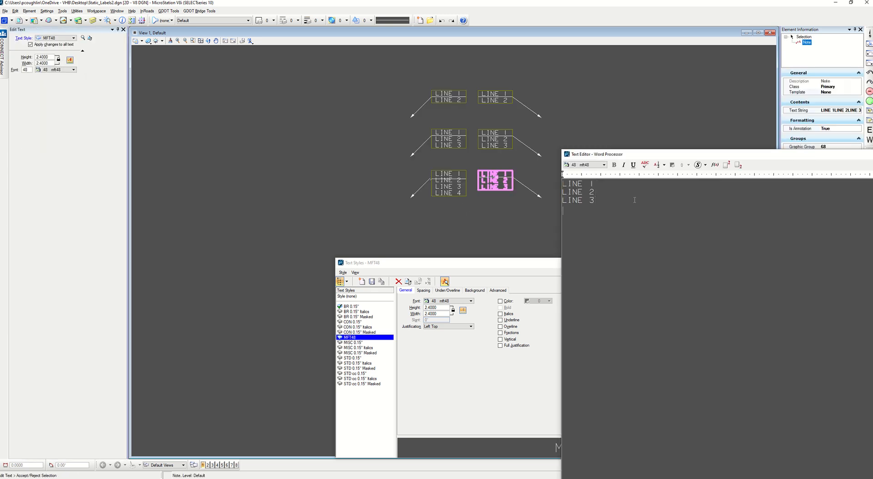
{"action": "left_click", "coordinate": [535, 209]}
Reopen the keypoint snap divisor setting through a key-in and set the divisor to 4.
{"action": "scroll", "coordinate": [410, 178], "scroll_direction": "up", "scroll_amount": 5}
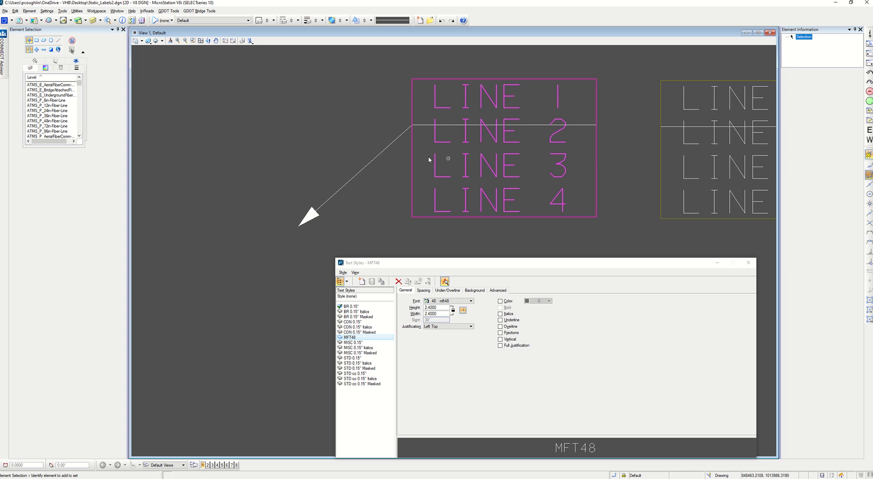
{"action": "key", "text": "Return"}
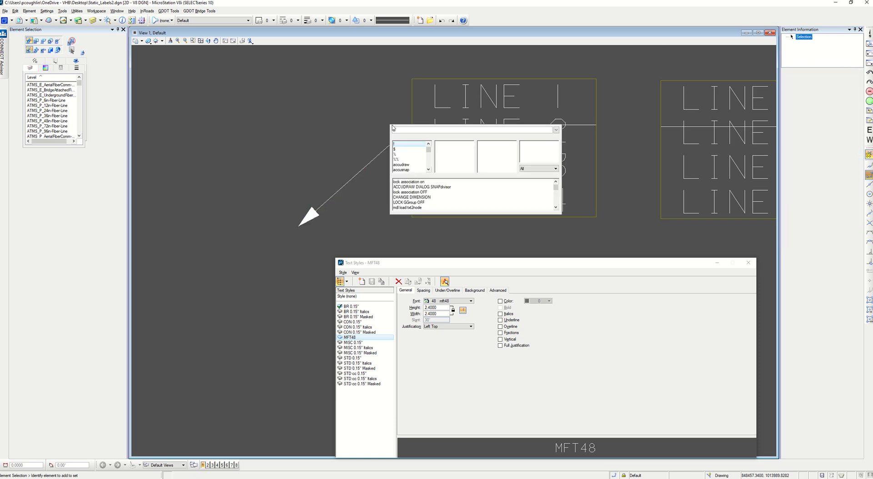
{"action": "key", "text": "k"}
{"action": "left_click", "coordinate": [107, 78]}
{"action": "left_click", "coordinate": [107, 86]}
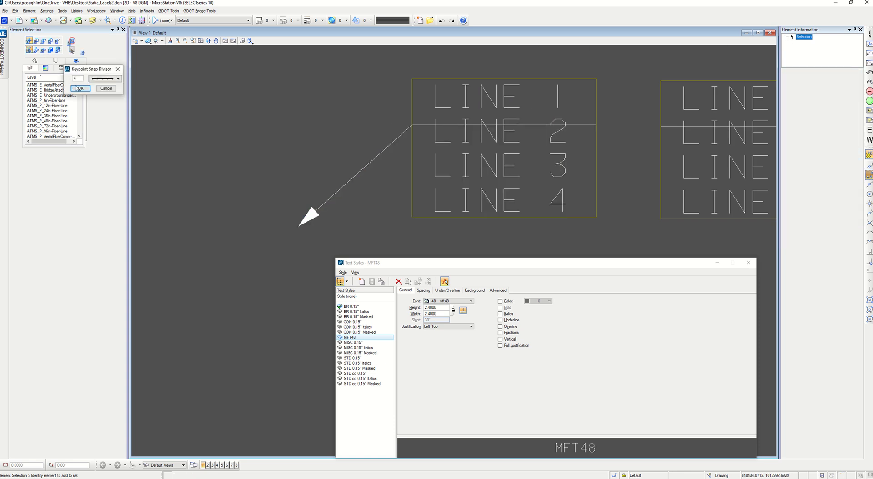
{"action": "left_click", "coordinate": [77, 88]}
Move the horizontal leader segments of both four-line labels up to the frames' quarter points, between LINE 1 and LINE 2.
{"action": "left_click", "coordinate": [418, 125]}
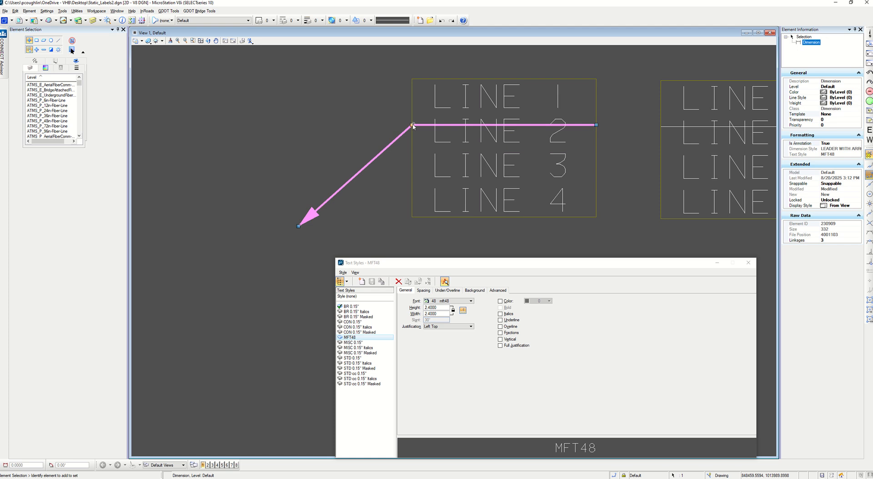
{"action": "left_click_drag", "start_coordinate": [412, 125], "coordinate": [412, 113]}
{"action": "left_click_drag", "start_coordinate": [597, 125], "coordinate": [596, 113]}
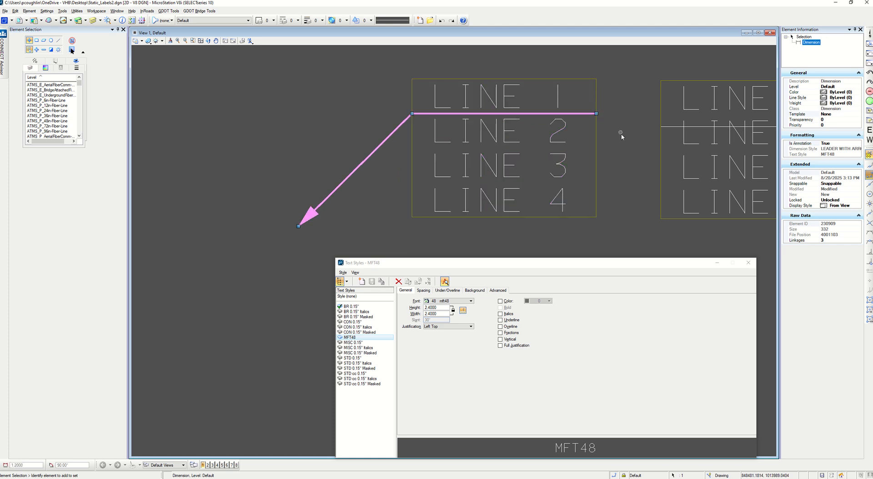
{"action": "middle_click_drag", "start_coordinate": [660, 125], "coordinate": [471, 144]}
{"action": "left_click", "coordinate": [482, 146]}
{"action": "left_click_drag", "start_coordinate": [474, 146], "coordinate": [473, 135]}
{"action": "left_click_drag", "start_coordinate": [658, 147], "coordinate": [657, 136]}
{"action": "left_click", "coordinate": [668, 117]}
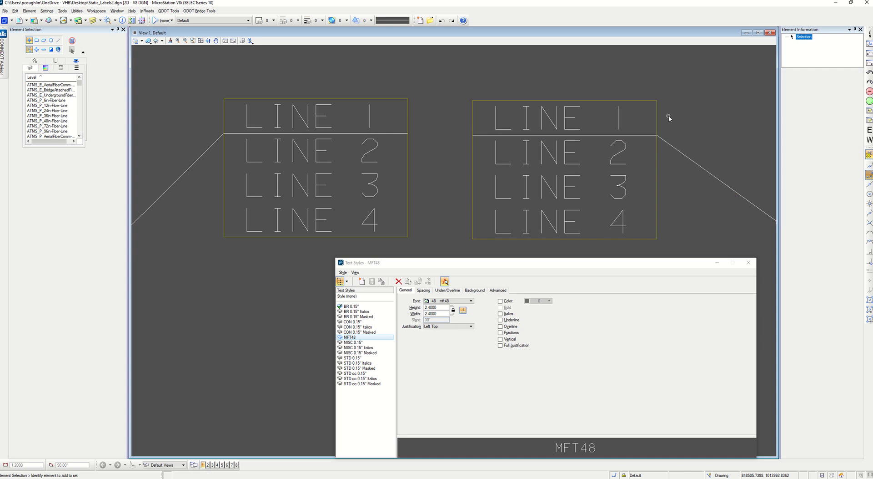
Select the left-pointing two-line note with its leader and open the Static_Labels.cel cell library.
{"action": "scroll", "coordinate": [499, 163], "scroll_direction": "down", "scroll_amount": 5}
{"action": "middle_click_drag", "start_coordinate": [375, 108], "coordinate": [388, 166]}
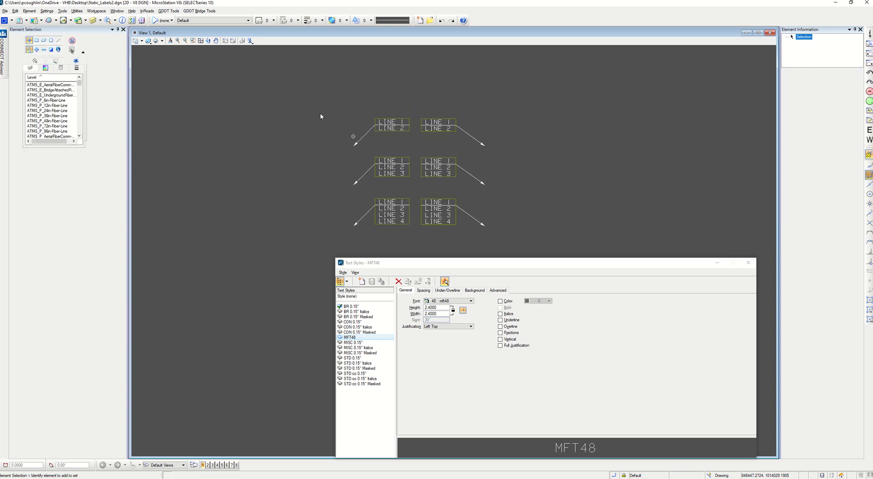
{"action": "left_click_drag", "start_coordinate": [417, 149], "coordinate": [414, 150]}
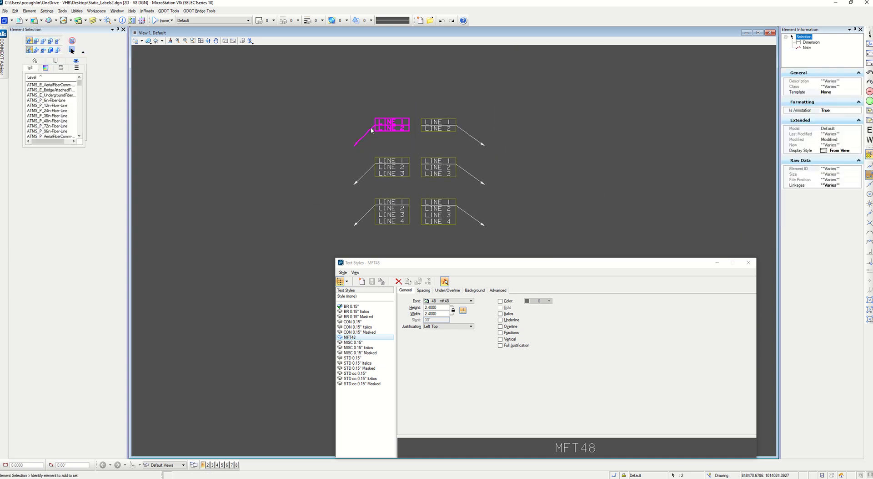
{"action": "key", "text": "F5"}
{"action": "key", "text": "Escape"}
{"action": "key", "text": "F6"}
{"action": "left_click", "coordinate": [78, 38]}
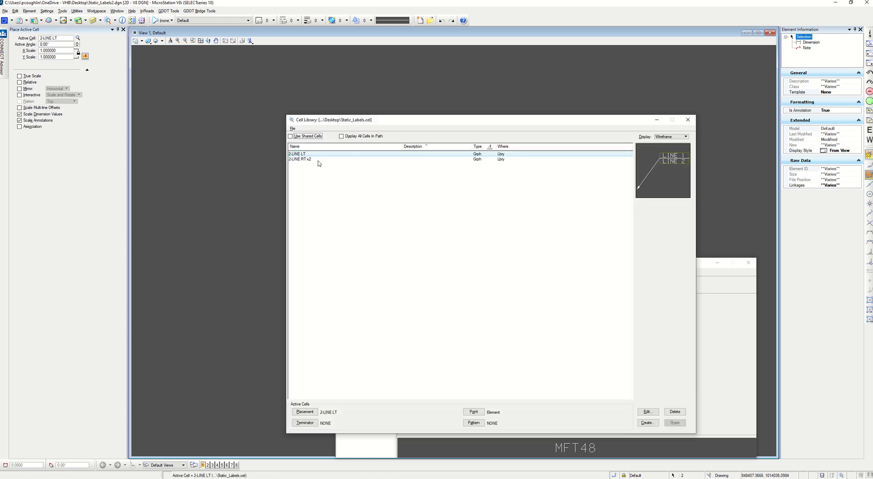
Delete the old cells 2-LINE LT and 2-LINE RT x2 from the cell library.
{"action": "right_click", "coordinate": [306, 154]}
{"action": "left_click", "coordinate": [317, 177]}
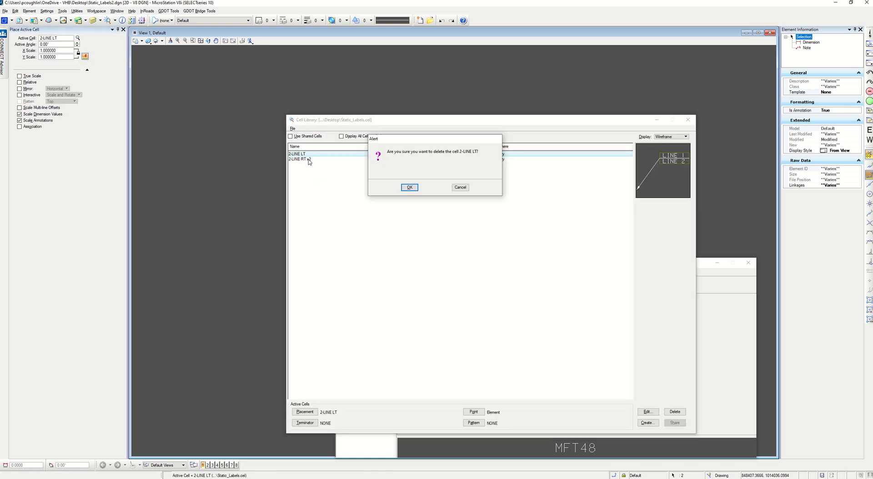
{"action": "left_click", "coordinate": [410, 187]}
{"action": "right_click", "coordinate": [313, 157]}
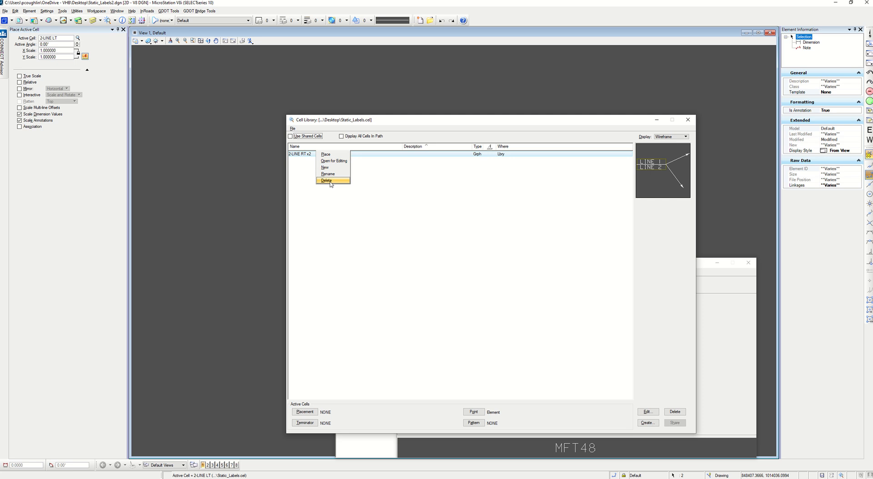
{"action": "left_click", "coordinate": [323, 179]}
{"action": "left_click", "coordinate": [409, 187]}
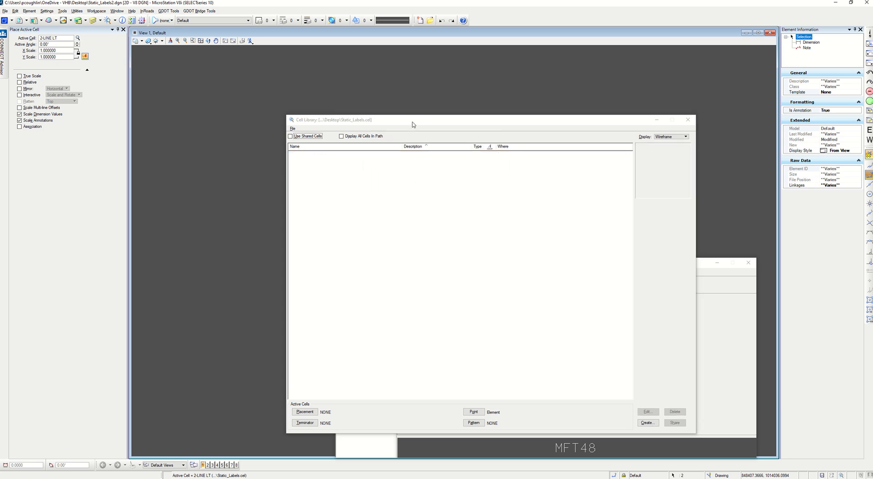
Create a graphic cell named 2-LINE LT from the selected left-pointing two-line label, with its origin at the arrow tip.
{"action": "mouse_move", "coordinate": [413, 124]}
{"action": "left_mouse_down"}
{"action": "mouse_move", "coordinate": [413, 196]}
{"action": "mouse_move", "coordinate": [422, 180]}
{"action": "mouse_move", "coordinate": [455, 163]}
{"action": "left_mouse_up"}
{"action": "left_click", "coordinate": [685, 389]}
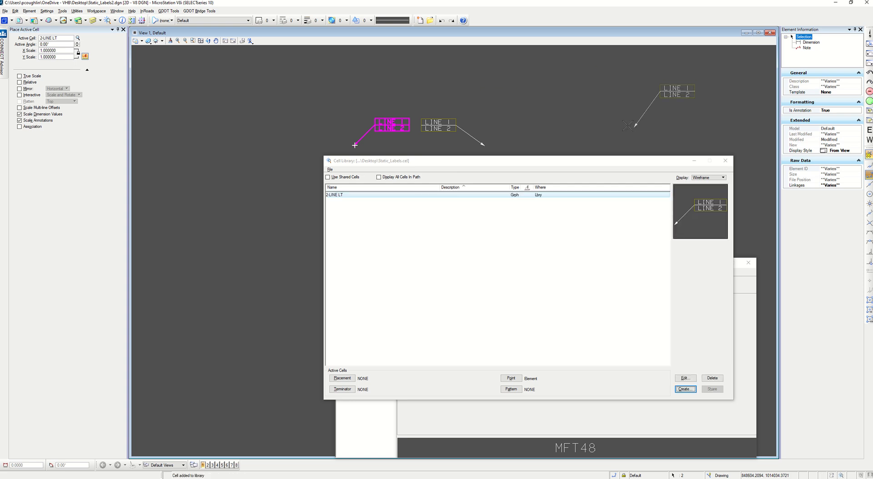
{"action": "key", "text": "Escape"}
Create a graphic cell named 4-LINE RT from the right-pointing four-line label with its origin at the arrow tip, and close the cell library.
{"action": "scroll", "coordinate": [413, 117], "scroll_direction": "up", "scroll_amount": 3}
{"action": "scroll", "coordinate": [413, 117], "scroll_direction": "down", "scroll_amount": 3}
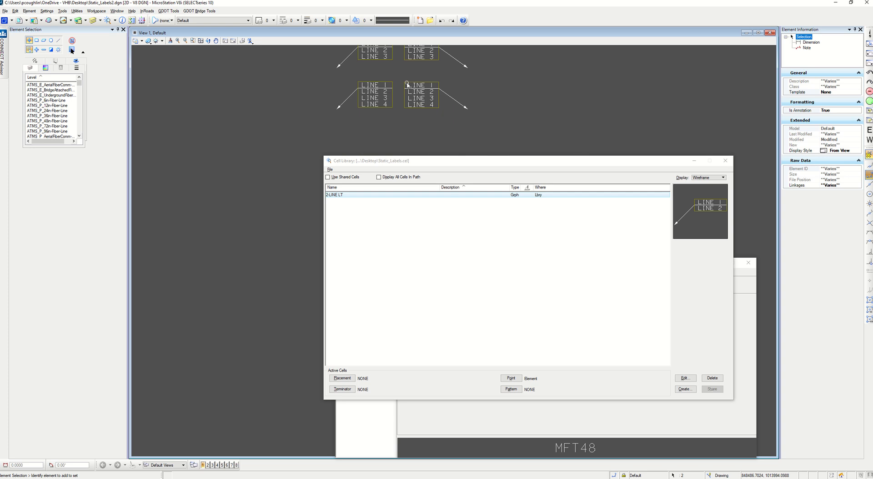
{"action": "left_click", "coordinate": [418, 97]}
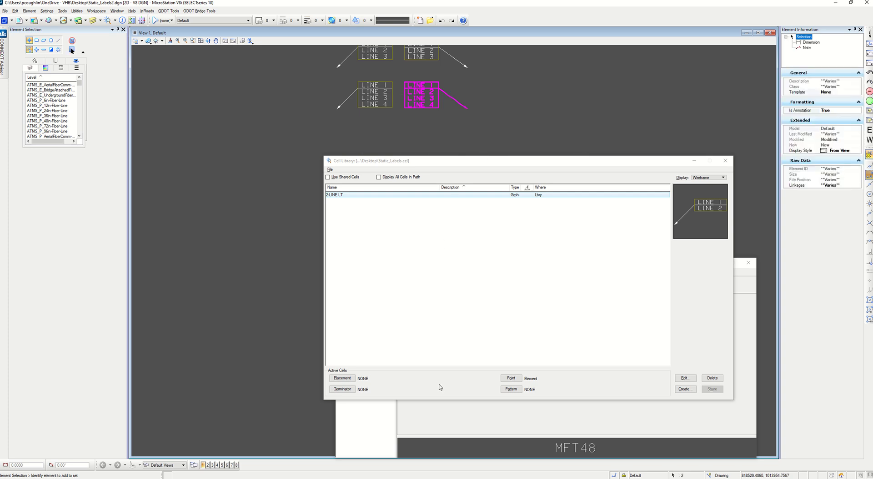
{"action": "key", "text": "F5"}
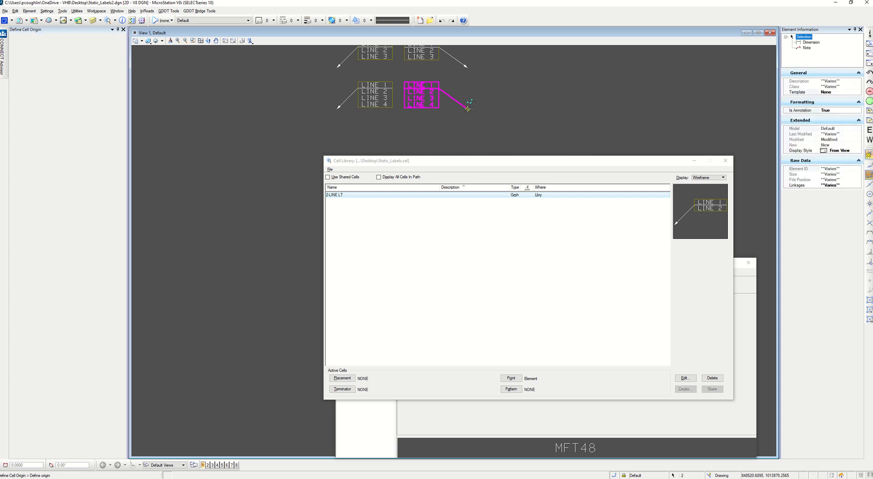
{"action": "left_click", "coordinate": [467, 107]}
{"action": "left_click", "coordinate": [685, 388]}
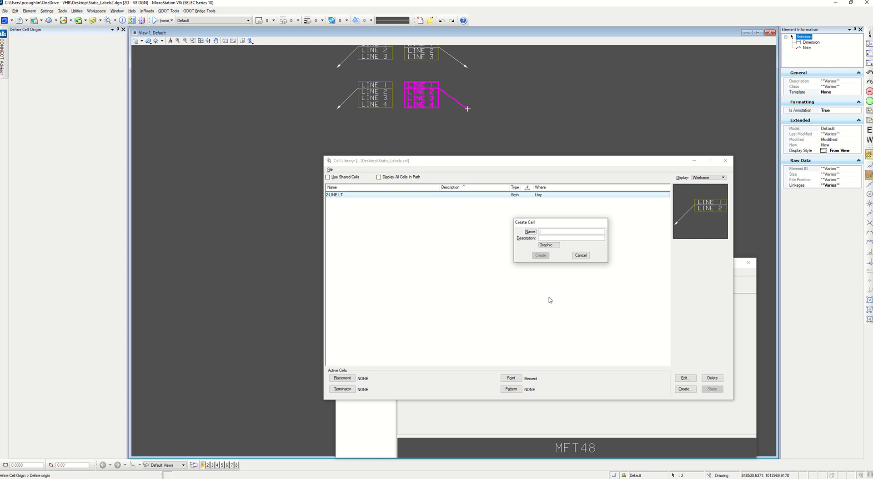
{"action": "type", "text": "4-LINE RT"}
{"action": "key", "text": "Return"}
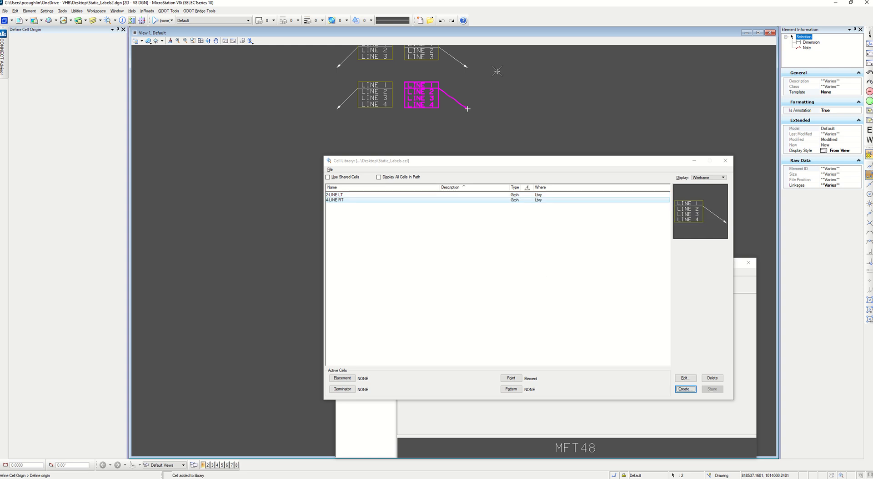
{"action": "key", "text": "Escape"}
{"action": "left_click", "coordinate": [726, 161]}
{"action": "left_click", "coordinate": [518, 144]}
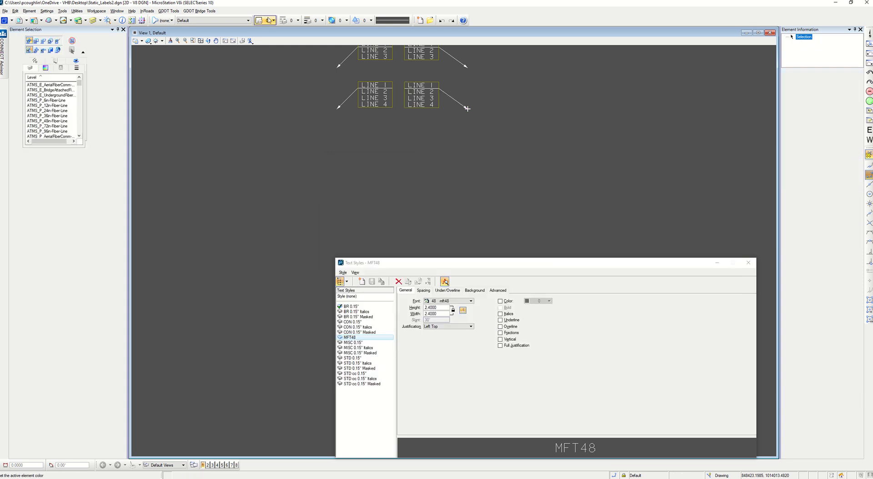
Set the active level to CNLY_P_Sound-Barrier-Text.
{"action": "left_click", "coordinate": [248, 20]}
{"action": "scroll", "coordinate": [230, 47], "scroll_direction": "up", "scroll_amount": 3}
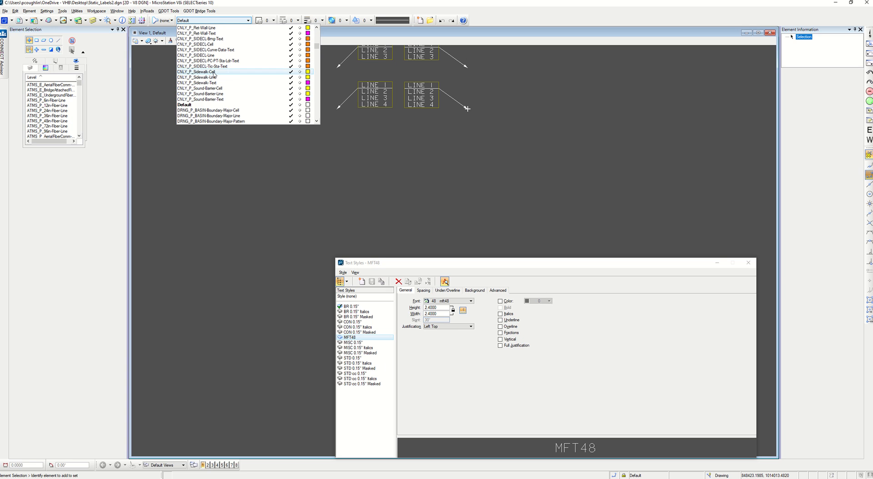
{"action": "left_click", "coordinate": [214, 99]}
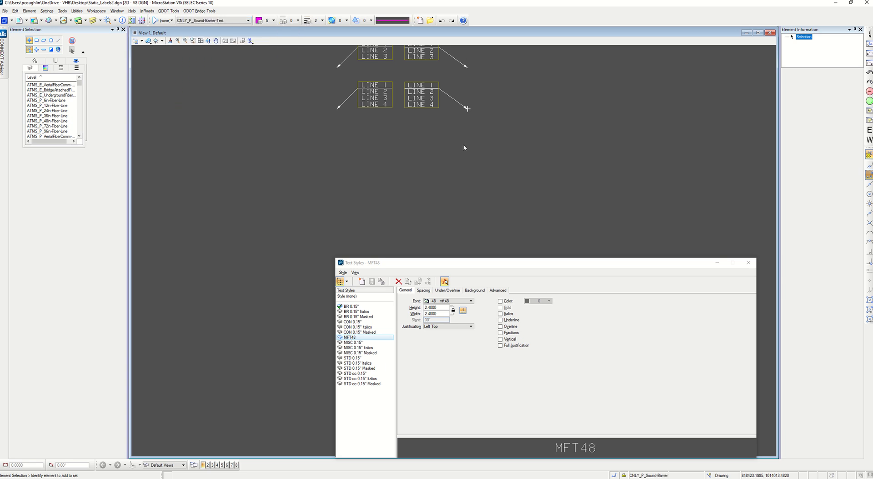
Place the 2-LINE LT cell from the cell library in the empty area below the four-line labels.
{"action": "key", "text": "F4"}
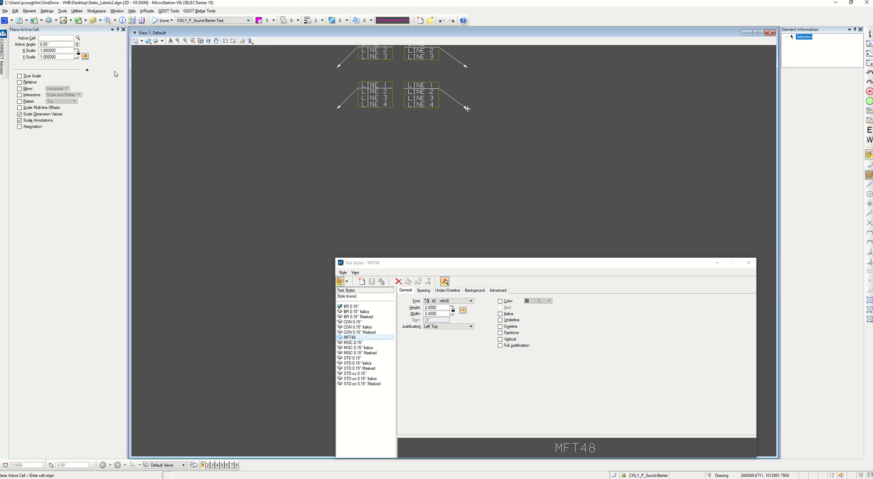
{"action": "left_click", "coordinate": [78, 38]}
{"action": "double_click", "coordinate": [335, 194]}
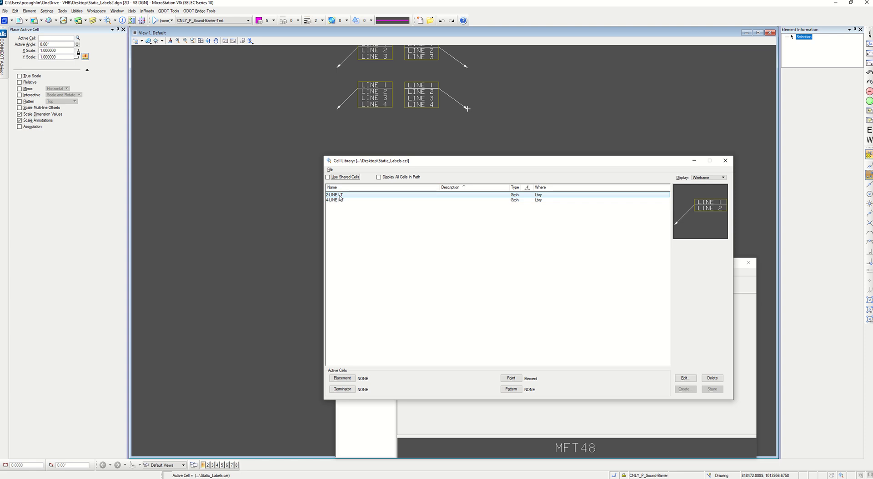
{"action": "middle_click_drag", "start_coordinate": [362, 134], "coordinate": [341, 92]}
{"action": "left_click", "coordinate": [315, 123]}
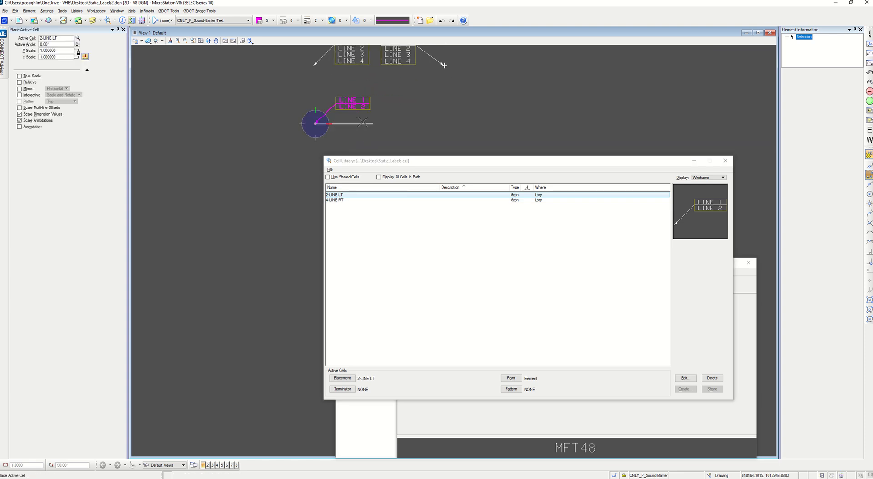
{"action": "key", "text": "Escape"}
Drop the placed 2-LINE LT cell into its elements and reposition its note and leader bend relative to the arrowhead.
{"action": "scroll", "coordinate": [342, 104], "scroll_direction": "up", "scroll_amount": 3}
{"action": "scroll", "coordinate": [343, 104], "scroll_direction": "up", "scroll_amount": 3}
{"action": "scroll", "coordinate": [304, 97], "scroll_direction": "down", "scroll_amount": 3}
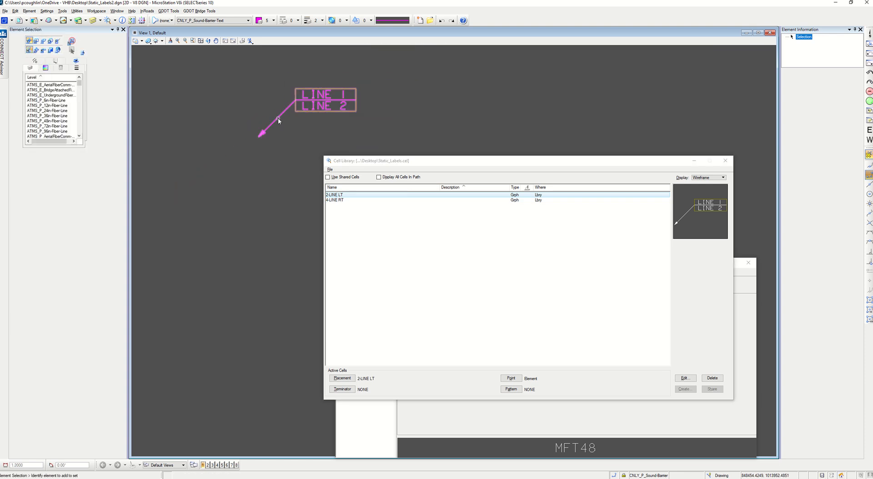
{"action": "left_click_drag", "start_coordinate": [386, 162], "coordinate": [410, 218]}
{"action": "left_click", "coordinate": [306, 95]}
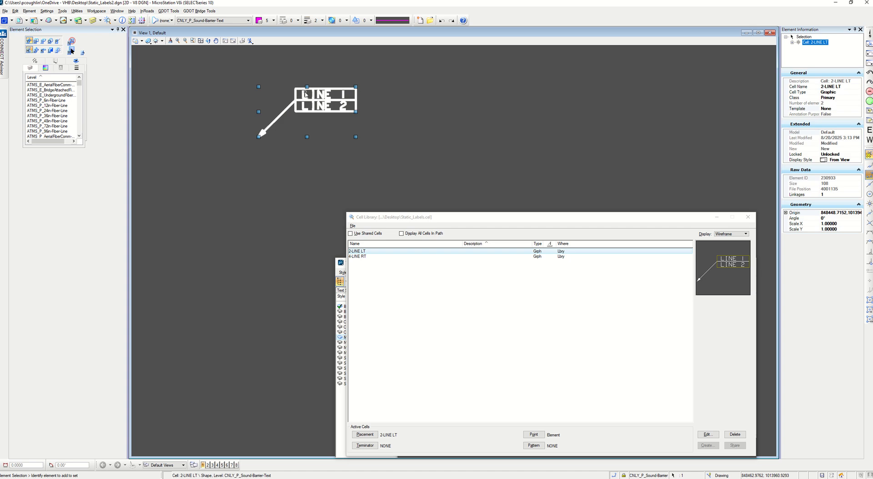
{"action": "right_click", "coordinate": [306, 97]}
{"action": "left_click", "coordinate": [319, 91]}
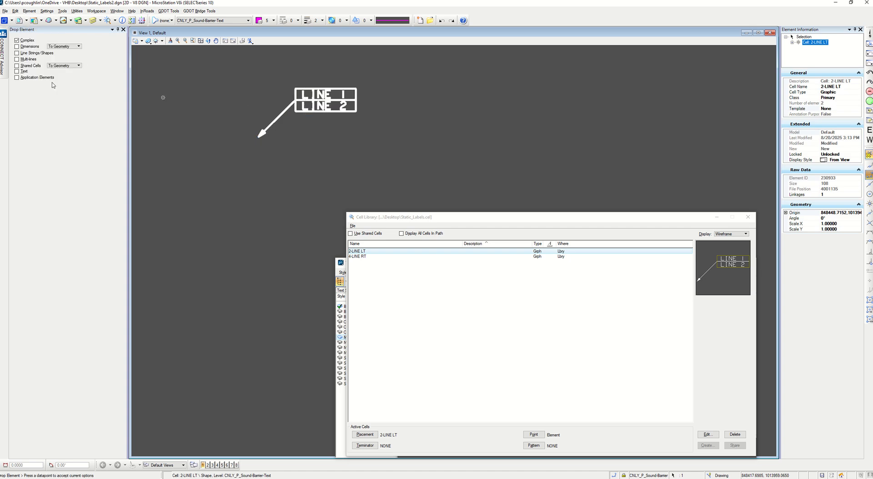
{"action": "left_click", "coordinate": [363, 146]}
{"action": "mouse_move", "coordinate": [323, 112]}
{"action": "left_mouse_down"}
{"action": "mouse_move", "coordinate": [322, 209]}
{"action": "mouse_move", "coordinate": [318, 99]}
{"action": "left_mouse_up"}
{"action": "left_click", "coordinate": [288, 168]}
Place the 4-LINE RT cell from the cell library beside the magenta two-line label.
{"action": "scroll", "coordinate": [349, 143], "scroll_direction": "down", "scroll_amount": 2}
{"action": "middle_click_drag", "start_coordinate": [350, 143], "coordinate": [346, 202]}
{"action": "middle_click_drag", "start_coordinate": [400, 169], "coordinate": [302, 123]}
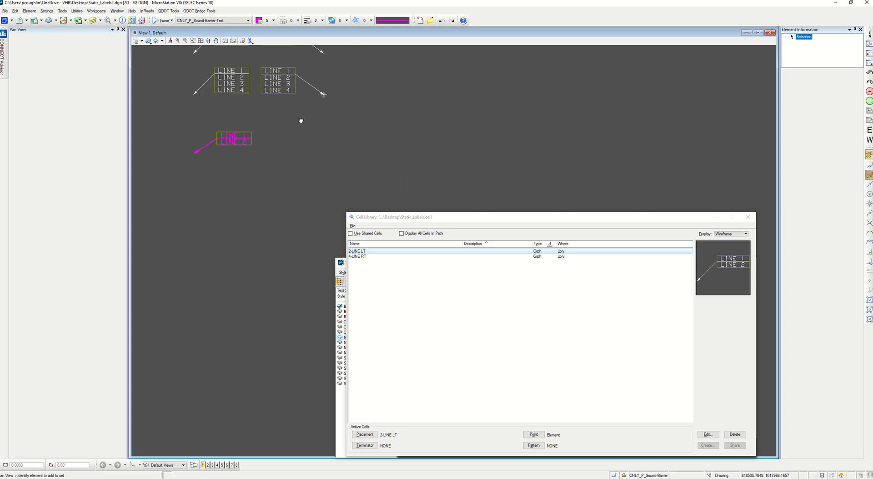
{"action": "right_click", "coordinate": [369, 252]}
{"action": "left_click", "coordinate": [378, 255]}
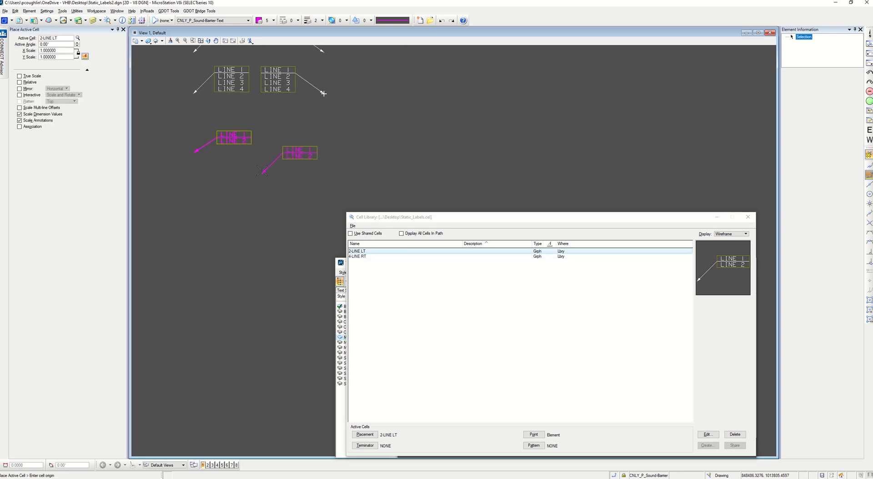
{"action": "right_click", "coordinate": [371, 257]}
{"action": "left_click", "coordinate": [380, 260]}
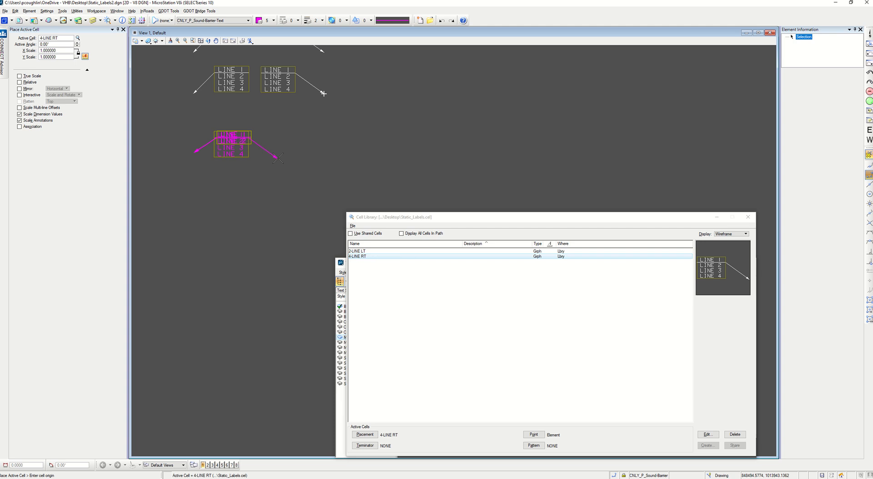
{"action": "left_click", "coordinate": [329, 158]}
{"action": "key", "text": "Escape"}
Drop the placed 4-LINE RT cell and move its note and leader bend below the arrowhead so the leader points upward.
{"action": "left_click", "coordinate": [319, 154]}
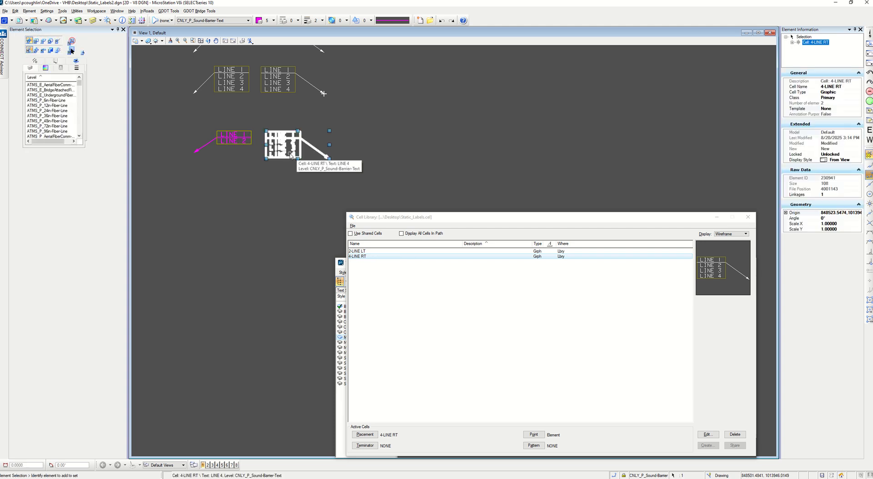
{"action": "key", "text": "F5"}
{"action": "left_click", "coordinate": [292, 196]}
{"action": "left_click_drag", "start_coordinate": [274, 155], "coordinate": [278, 196]}
{"action": "scroll", "coordinate": [311, 168], "scroll_direction": "up", "scroll_amount": 3}
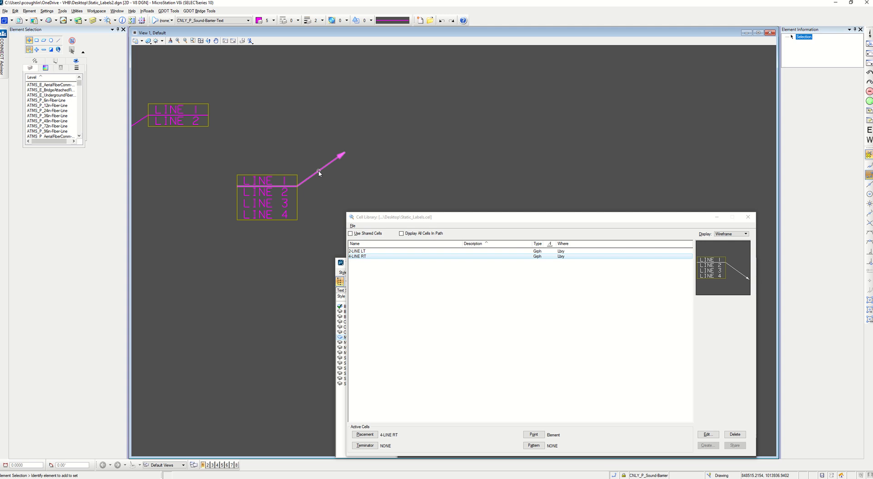
{"action": "middle_click_drag", "start_coordinate": [315, 197], "coordinate": [301, 161]}
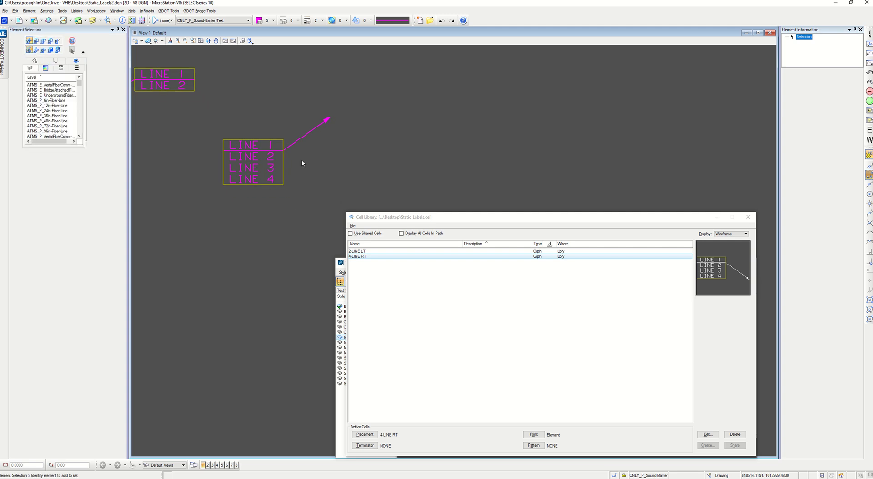
Place a second leader from the underline end of the magenta four-line label, using LEADER WITH ARROW and Automatic location.
{"action": "key", "text": "F6"}
{"action": "key", "text": "F7"}
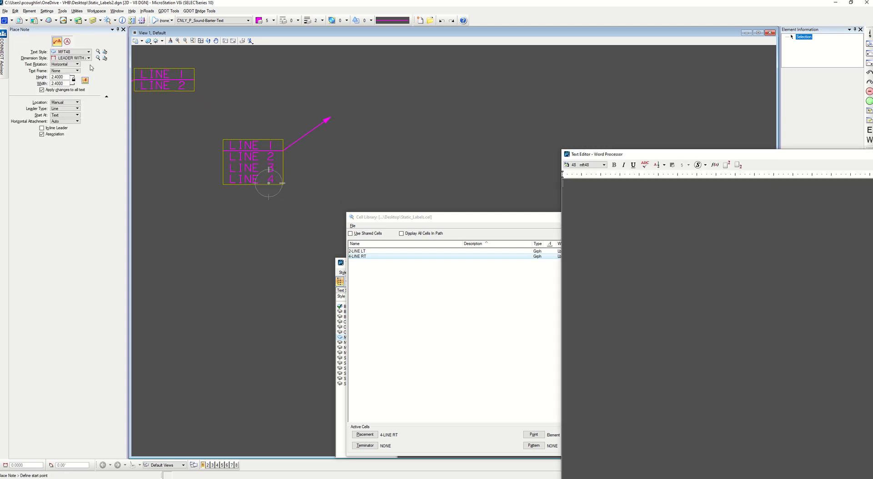
{"action": "left_click", "coordinate": [76, 59]}
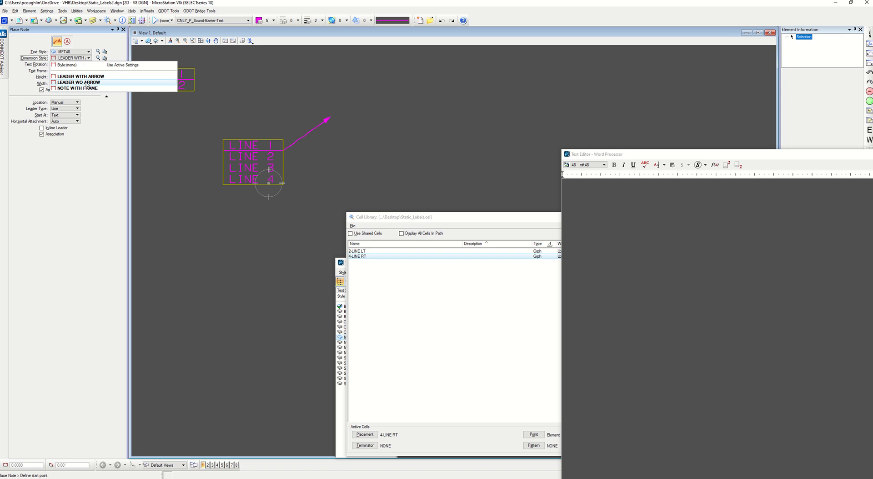
{"action": "left_click", "coordinate": [80, 76]}
{"action": "left_click", "coordinate": [70, 103]}
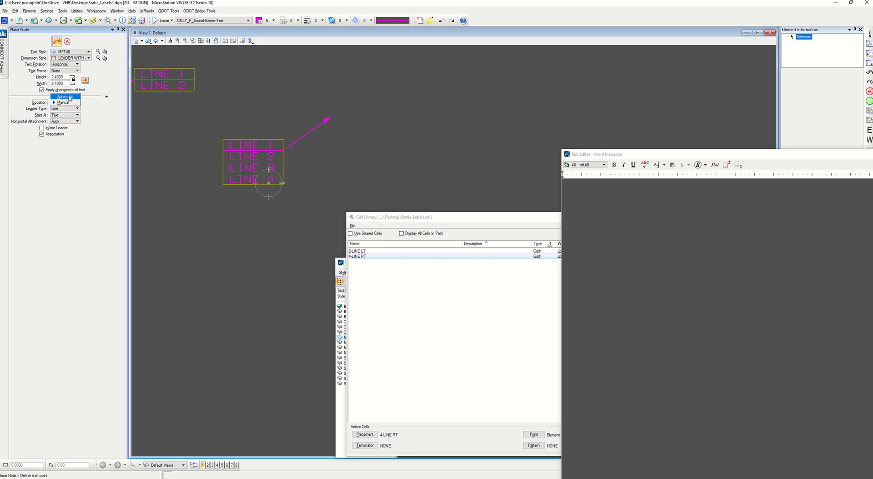
{"action": "left_click", "coordinate": [65, 96]}
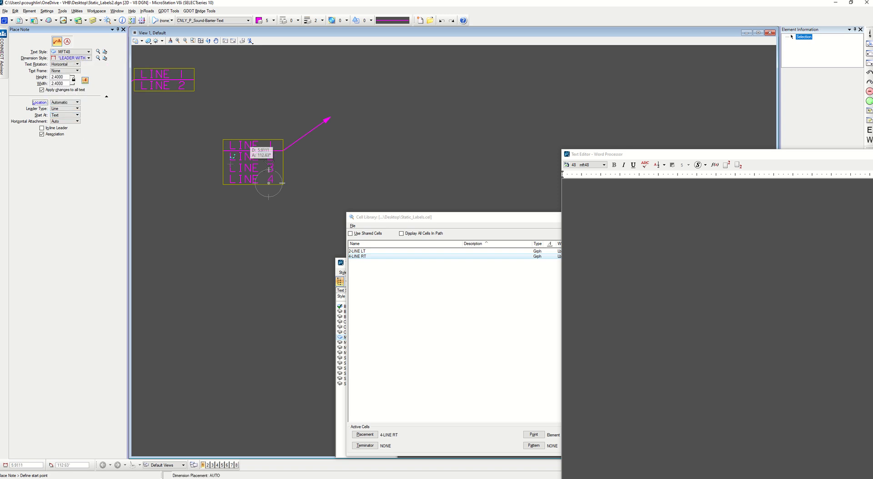
{"action": "left_click", "coordinate": [283, 150]}
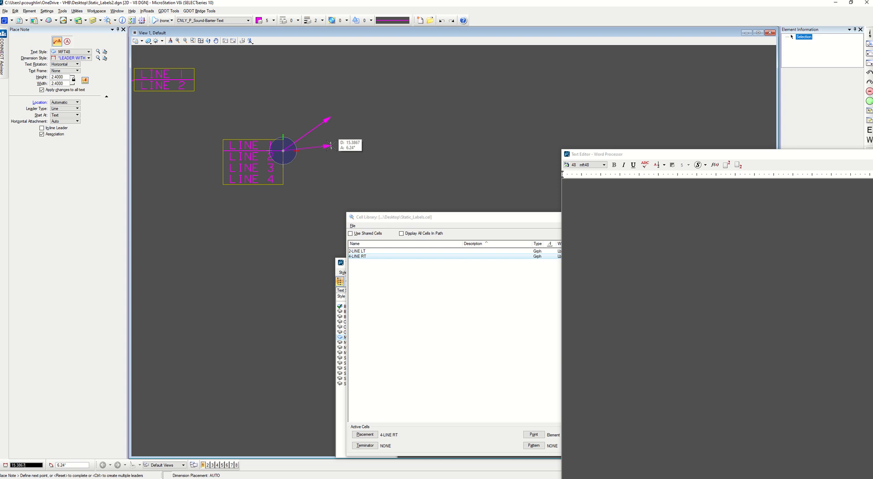
{"action": "left_click", "coordinate": [331, 146]}
{"action": "right_click", "coordinate": [291, 152]}
{"action": "scroll", "coordinate": [289, 153], "scroll_direction": "up", "scroll_amount": 2}
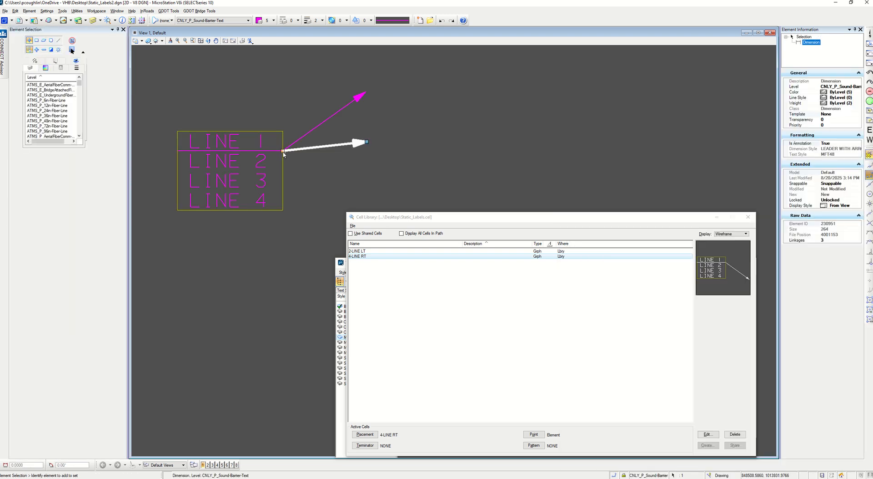
Move the second leader of the magenta four-line label so that it runs horizontally from the underline's end.
{"action": "scroll", "coordinate": [269, 155], "scroll_direction": "down", "scroll_amount": 1}
{"action": "mouse_move", "coordinate": [249, 172]}
{"action": "left_mouse_down"}
{"action": "mouse_move", "coordinate": [244, 139]}
{"action": "mouse_move", "coordinate": [245, 168]}
{"action": "left_mouse_up"}
{"action": "left_click", "coordinate": [233, 209]}
{"action": "left_click", "coordinate": [312, 179]}
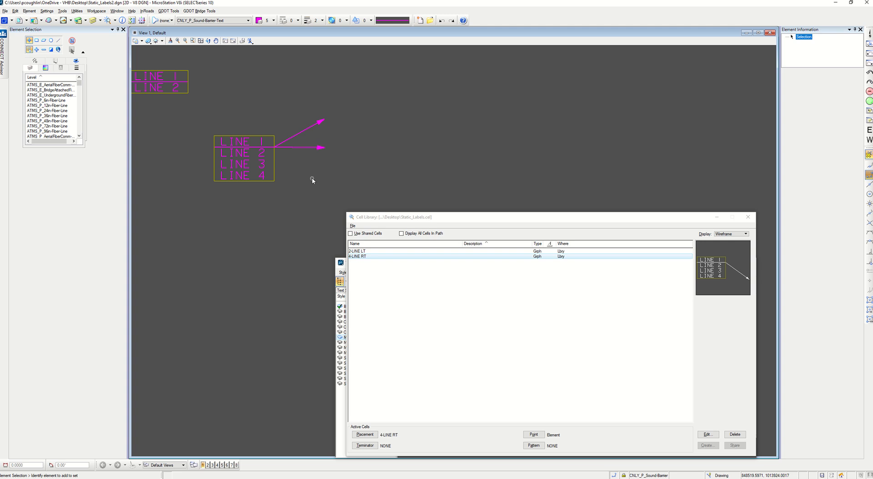
Use the CHANGE DIMENSION key-in to apply the LEADER WO ARROW style to both leaders of the magenta four-line label.
{"action": "key", "text": "Return"}
{"action": "left_click", "coordinate": [336, 250]}
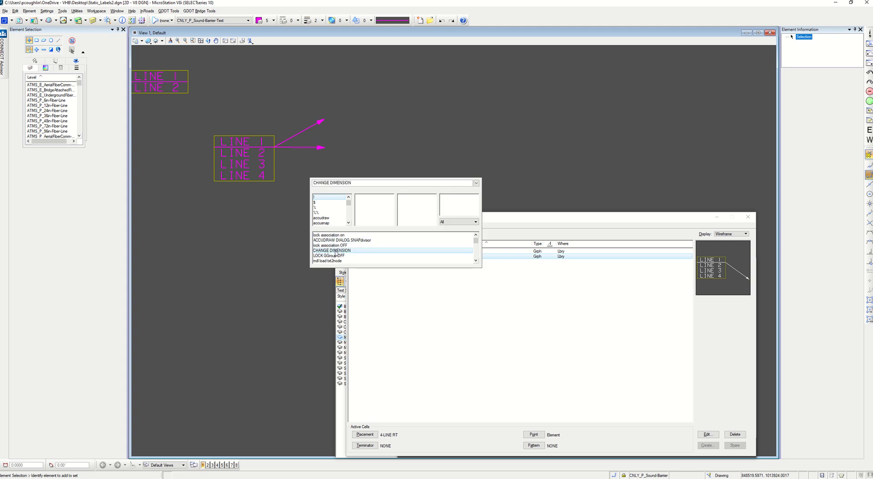
{"action": "key", "text": "Return"}
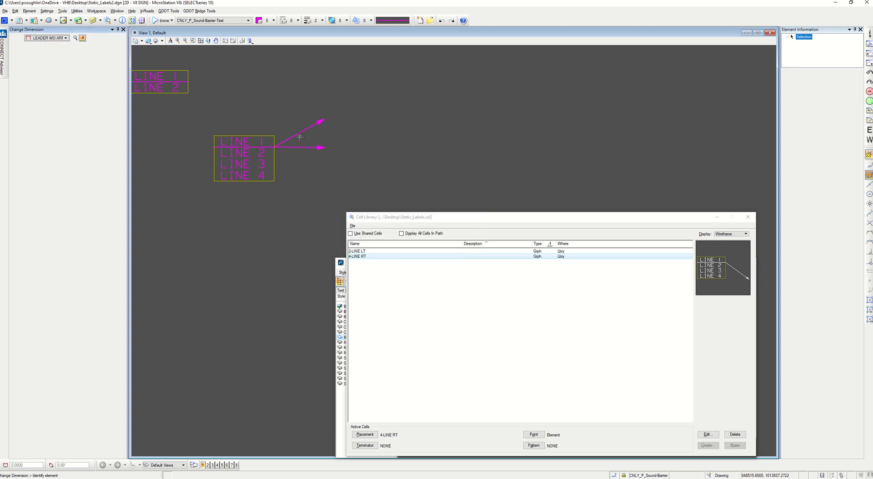
{"action": "left_click", "coordinate": [304, 129]}
{"action": "left_click", "coordinate": [304, 129]}
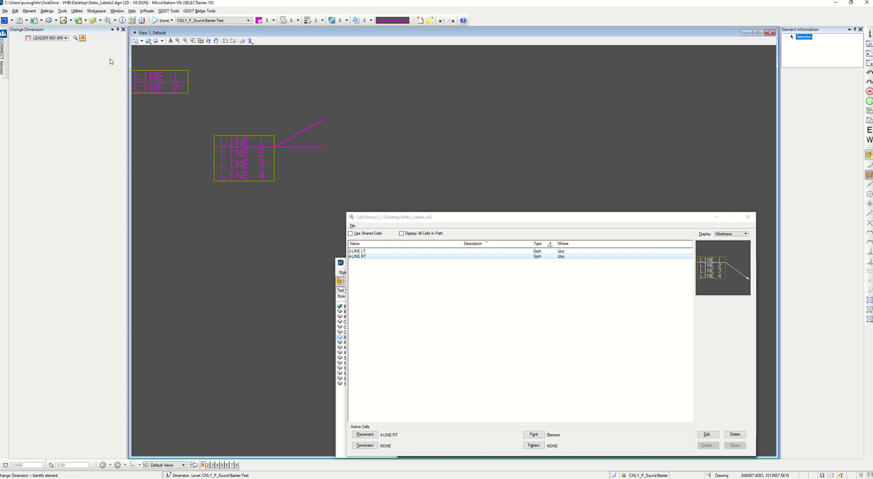
Apply the LEADER WITH ARROW style to both leaders of the magenta four-line label.
{"action": "left_click", "coordinate": [47, 38]}
{"action": "left_click", "coordinate": [45, 55]}
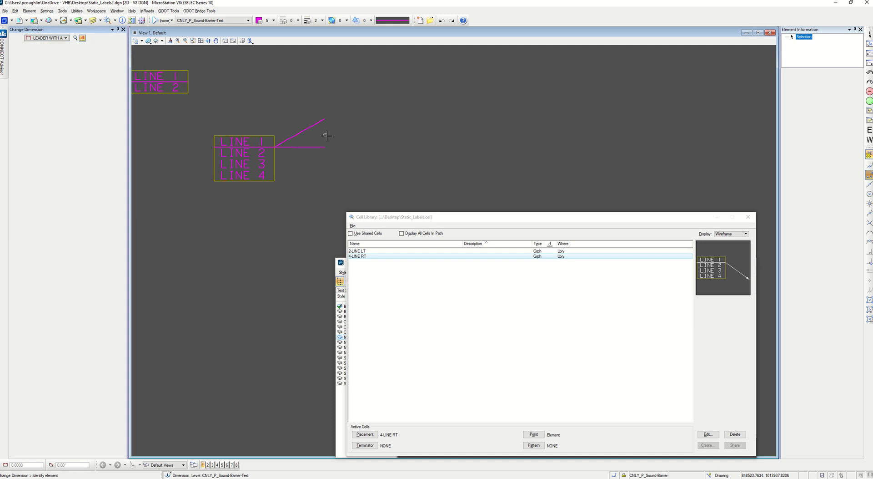
{"action": "left_click", "coordinate": [319, 146]}
{"action": "left_click", "coordinate": [318, 147]}
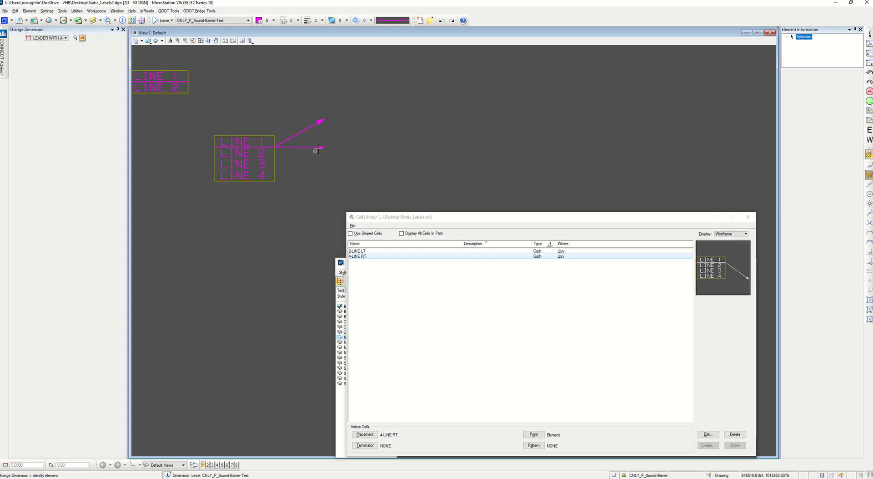
Change only the horizontal leader of the magenta four-line label to the LEADER WO ARROW style.
{"action": "left_click", "coordinate": [58, 39]}
{"action": "left_click", "coordinate": [68, 58]}
{"action": "left_click", "coordinate": [58, 40]}
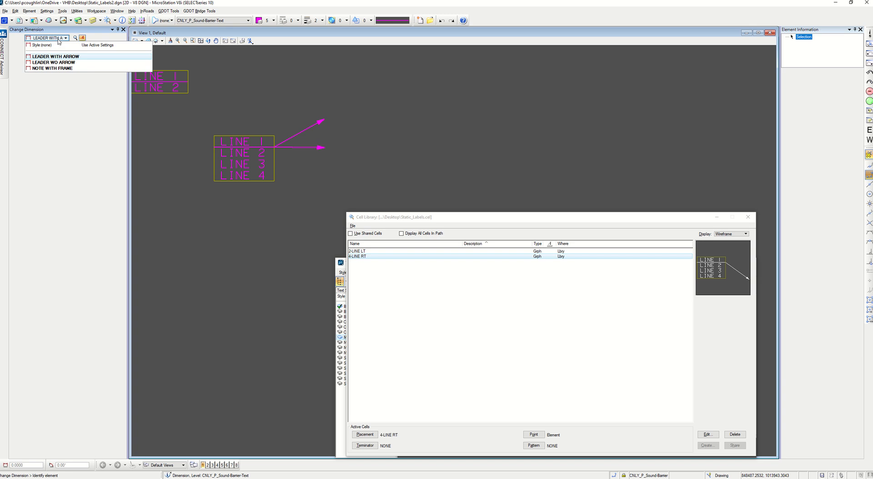
{"action": "left_click", "coordinate": [53, 62]}
{"action": "left_click", "coordinate": [314, 147]}
{"action": "left_click", "coordinate": [314, 146]}
{"action": "key", "text": "Escape"}
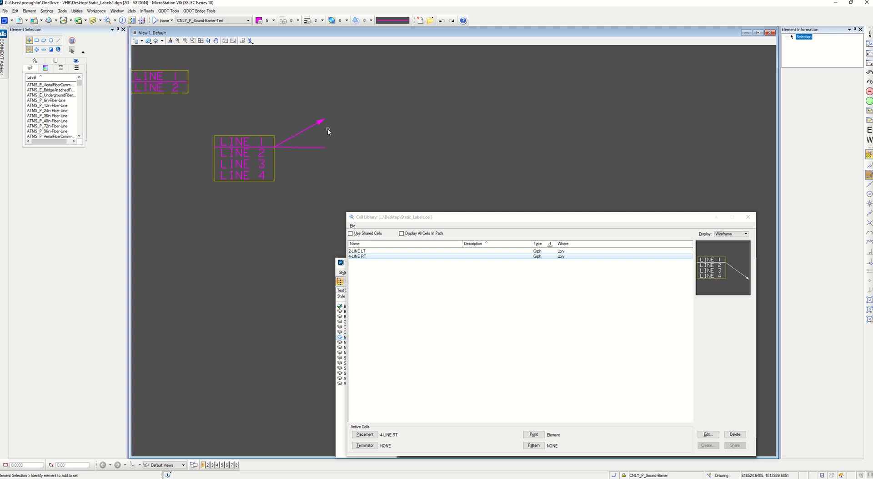
Set the dimension line color of the NOTE WITH FRAME dimension style to BG and save it for all existing dimensions.
{"action": "scroll", "coordinate": [328, 131], "scroll_direction": "down", "scroll_amount": 2}
{"action": "scroll", "coordinate": [294, 166], "scroll_direction": "up", "scroll_amount": 2}
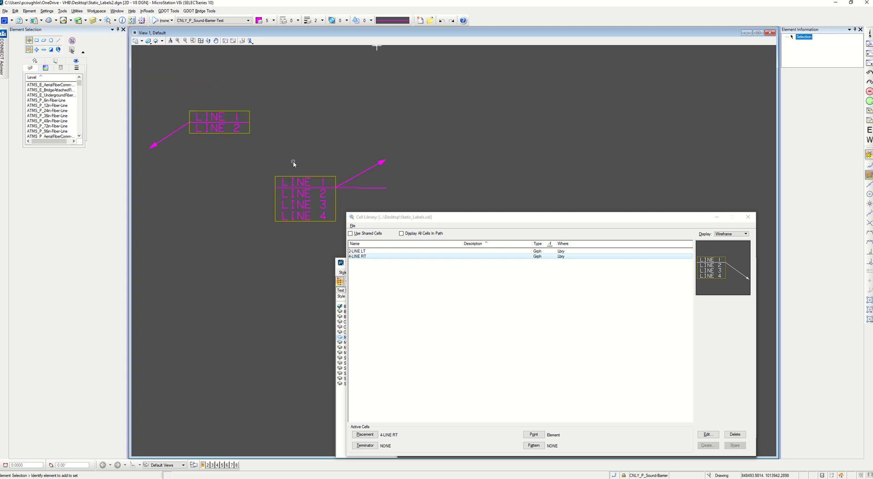
{"action": "key", "text": "F5"}
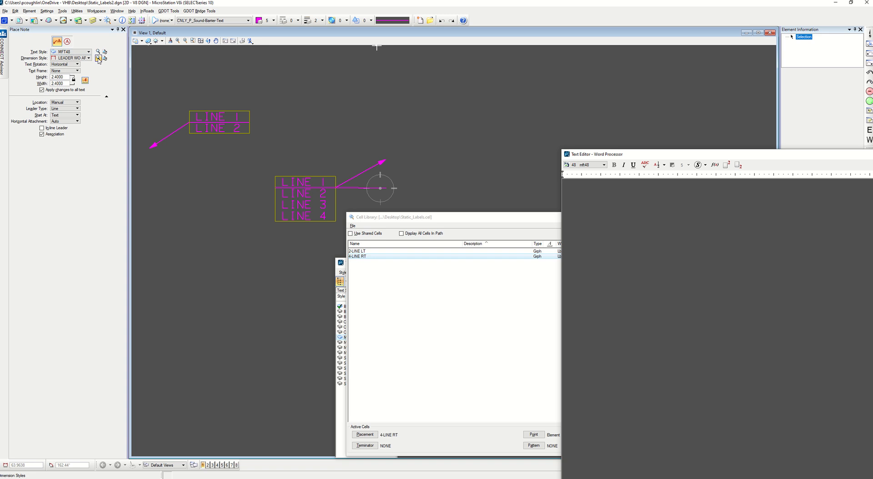
{"action": "left_click", "coordinate": [98, 59]}
{"action": "left_click", "coordinate": [289, 158]}
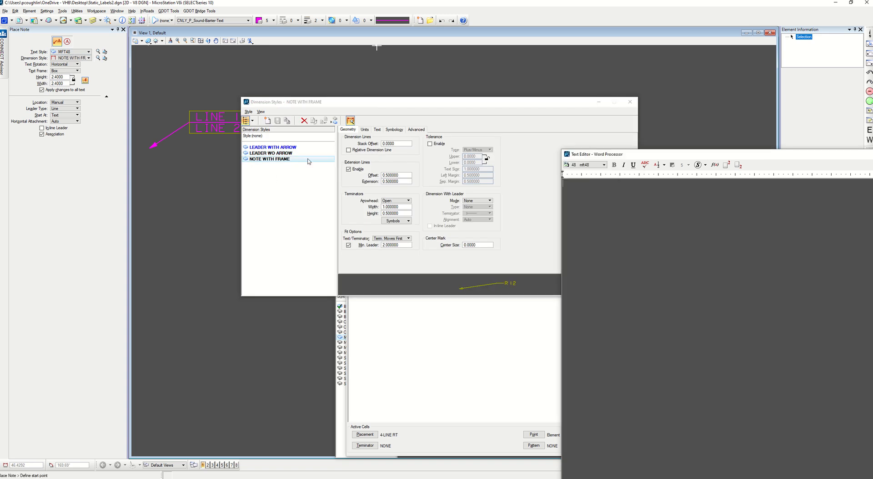
{"action": "left_click", "coordinate": [394, 129]}
{"action": "left_click", "coordinate": [391, 144]}
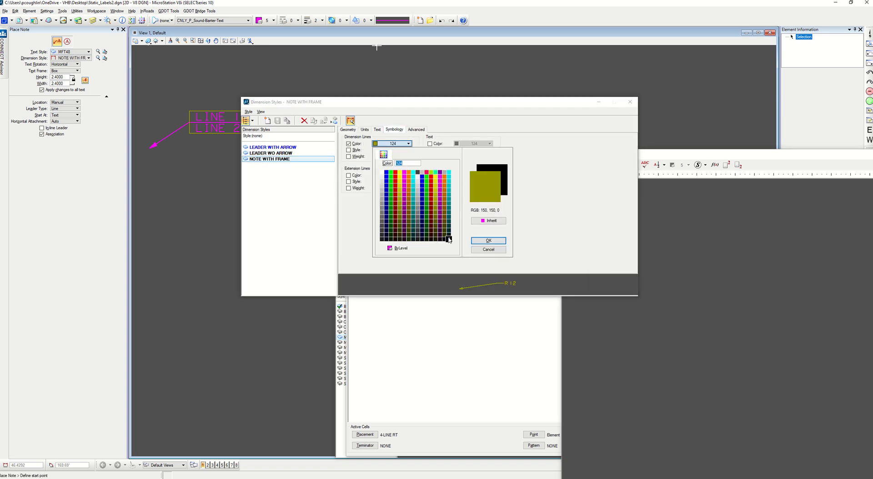
{"action": "left_click", "coordinate": [491, 244]}
{"action": "left_click", "coordinate": [278, 122]}
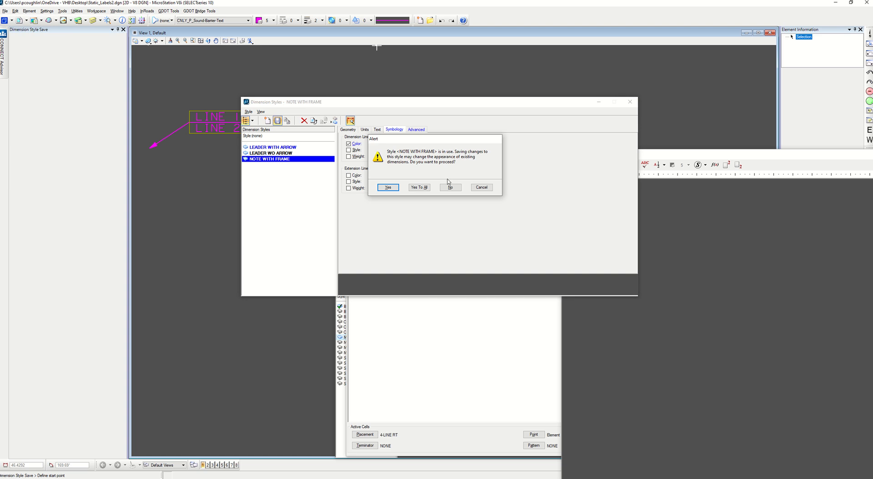
{"action": "left_click", "coordinate": [421, 188]}
{"action": "scroll", "coordinate": [369, 50], "scroll_direction": "down", "scroll_amount": 3}
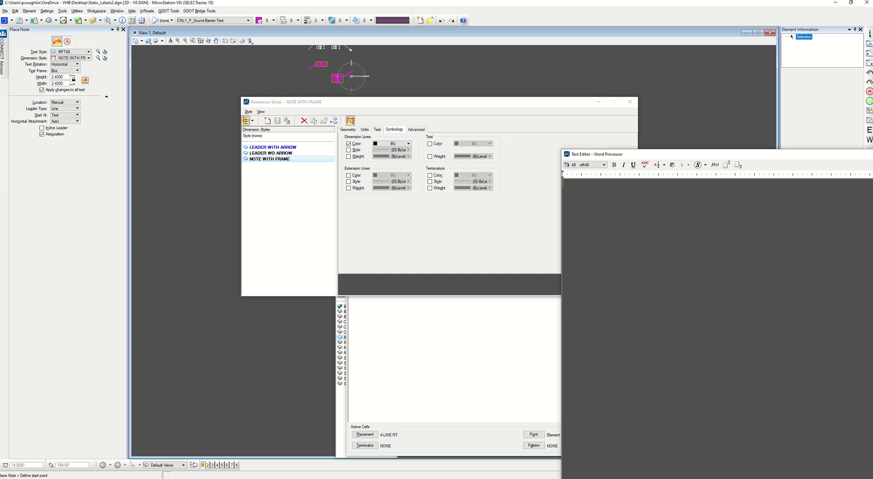
{"action": "key", "text": "Escape"}
Delete the magenta two-line and four-line labels and move the dimension style settings away from the drawing.
{"action": "scroll", "coordinate": [328, 74], "scroll_direction": "down", "scroll_amount": 2}
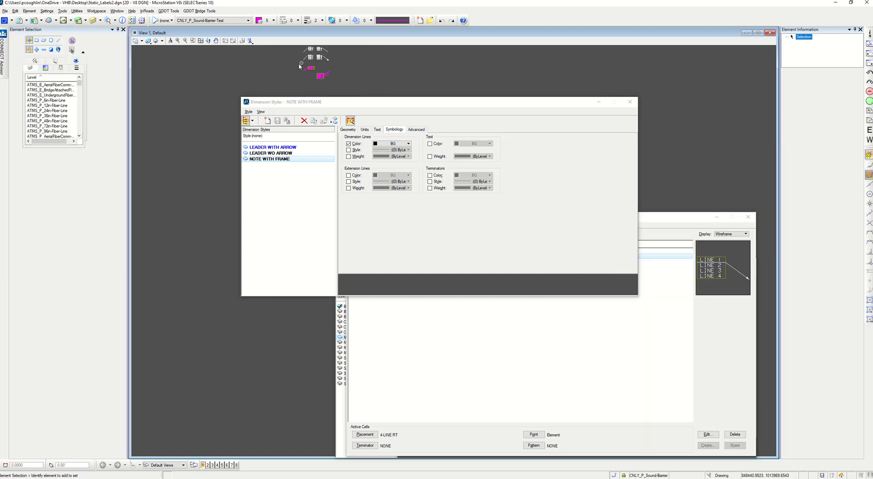
{"action": "left_click_drag", "start_coordinate": [295, 63], "coordinate": [341, 87]}
{"action": "key", "text": "Delete"}
{"action": "left_click_drag", "start_coordinate": [398, 102], "coordinate": [664, 229]}
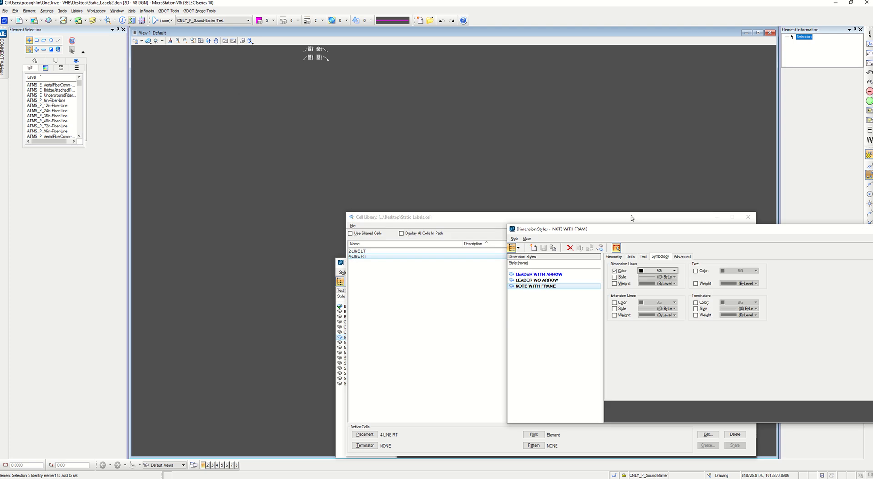
Inspect the white four-line labels without their frames and check the properties of the left-pointing leader.
{"action": "scroll", "coordinate": [337, 155], "scroll_direction": "up", "scroll_amount": 4}
{"action": "scroll", "coordinate": [339, 138], "scroll_direction": "up", "scroll_amount": 4}
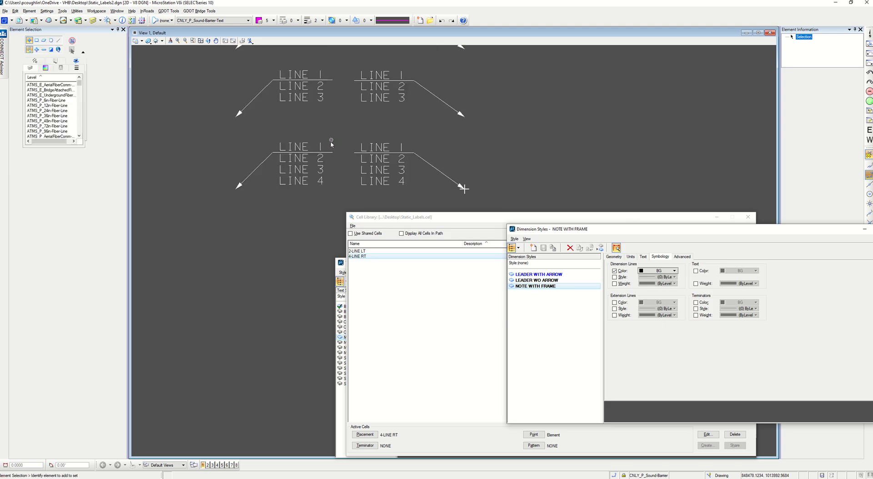
{"action": "left_click", "coordinate": [329, 134]}
{"action": "left_click", "coordinate": [216, 149]}
{"action": "left_click", "coordinate": [233, 161]}
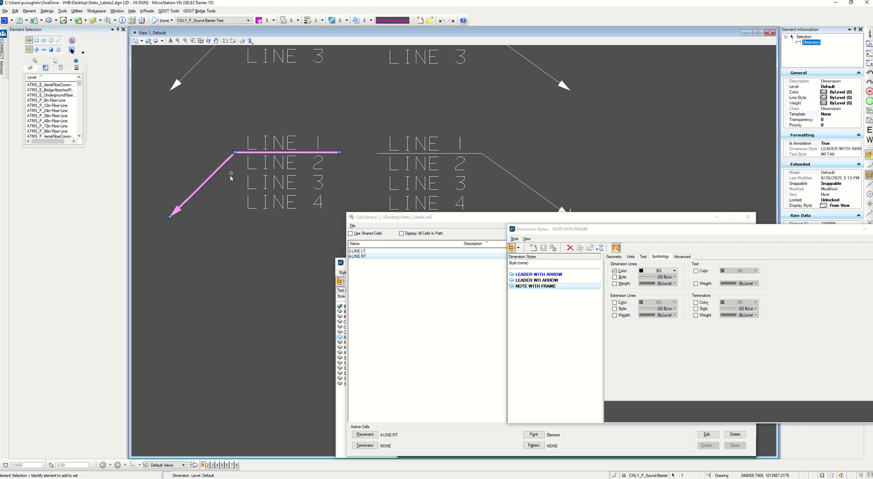
{"action": "left_click", "coordinate": [227, 182]}
{"action": "scroll", "coordinate": [248, 137], "scroll_direction": "down", "scroll_amount": 4}
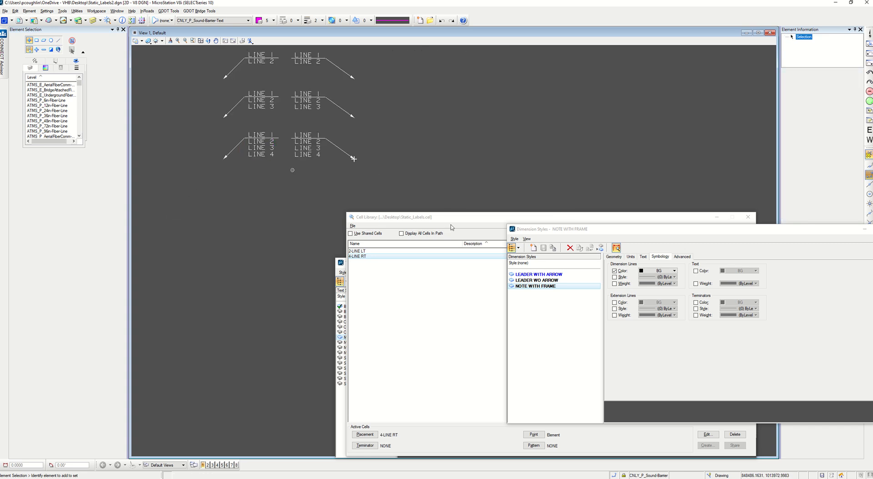
Delete the 4-LINE RT and 2-LINE LT cells from the Static_Labels.cel library.
{"action": "left_click", "coordinate": [394, 257]}
{"action": "left_click", "coordinate": [740, 434]}
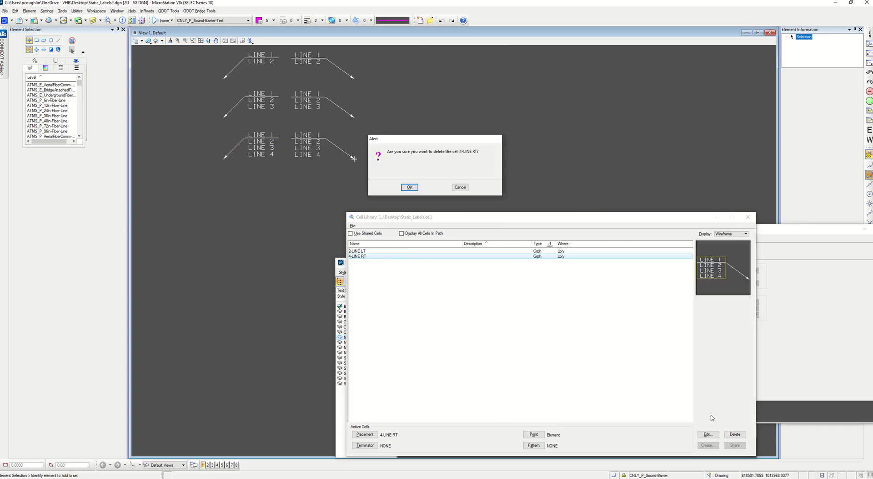
{"action": "left_click", "coordinate": [410, 187]}
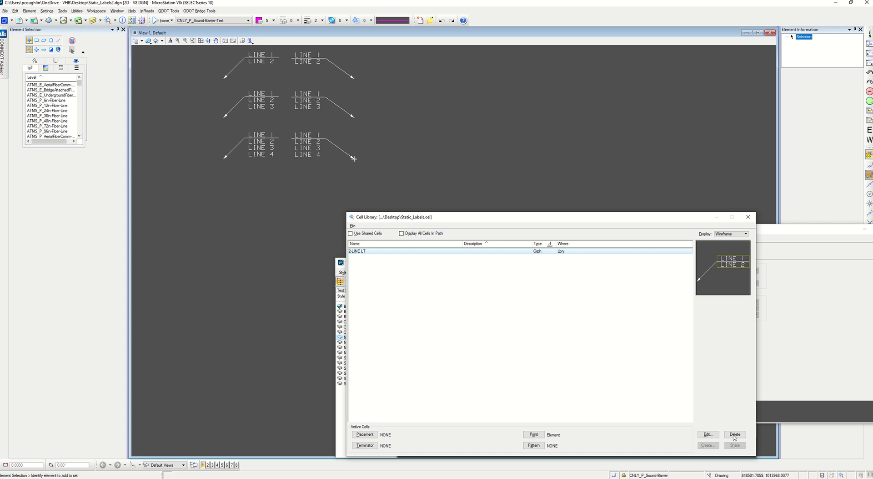
{"action": "left_click", "coordinate": [735, 434]}
{"action": "left_click", "coordinate": [410, 188]}
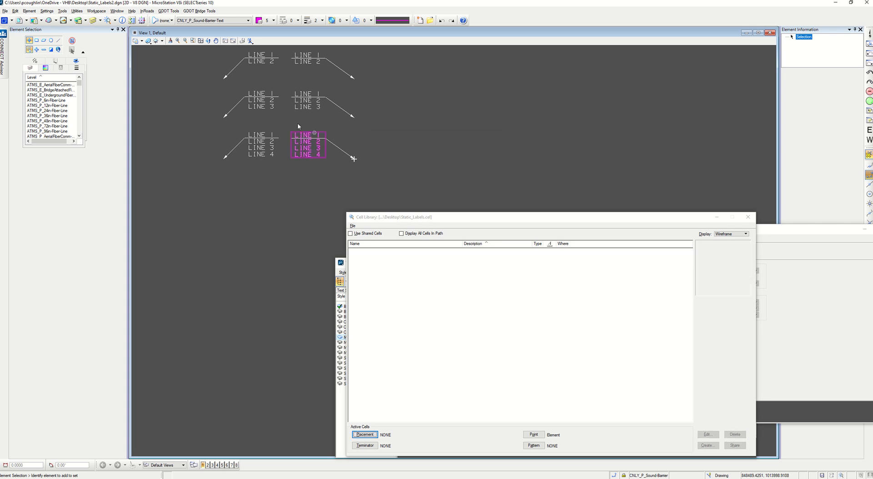
Create the graphic cell 4-LINE RT from the four-line label with the right-pointing leader, with its origin at the arrowhead.
{"action": "left_click_drag", "start_coordinate": [285, 126], "coordinate": [396, 191]}
{"action": "scroll", "coordinate": [359, 170], "scroll_direction": "up", "scroll_amount": 1}
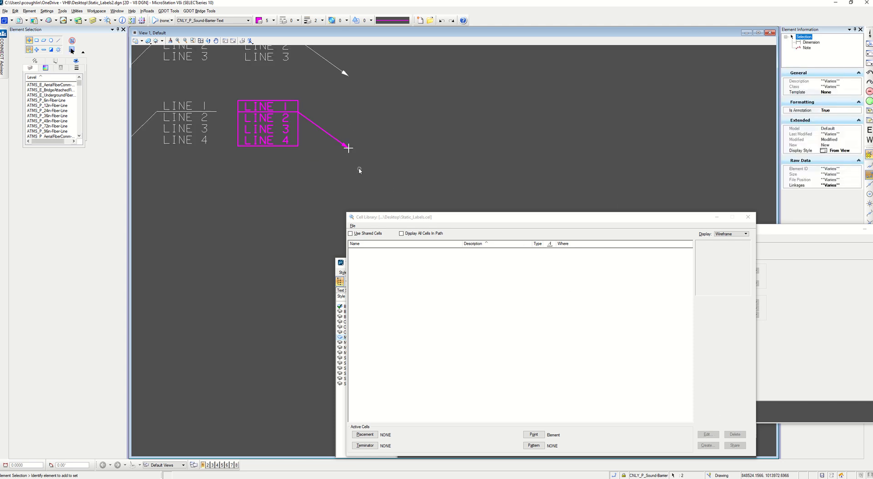
{"action": "key", "text": "F6"}
{"action": "left_click", "coordinate": [348, 146]}
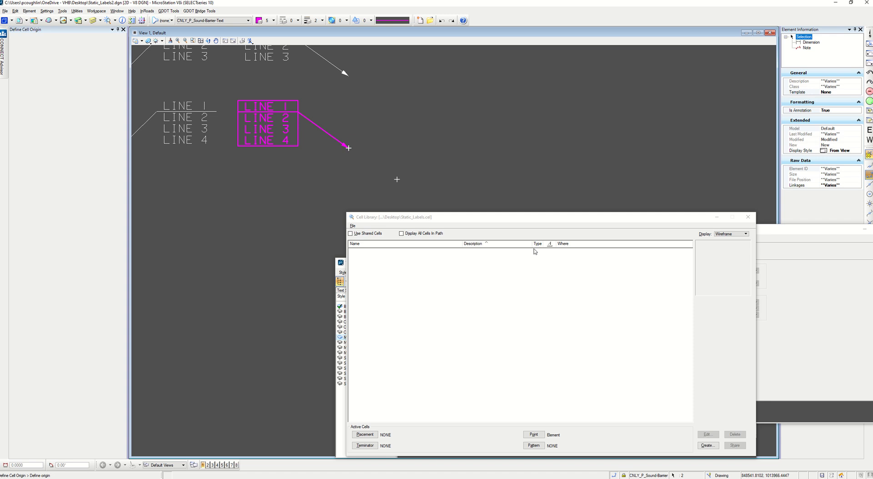
{"action": "left_click", "coordinate": [708, 444]}
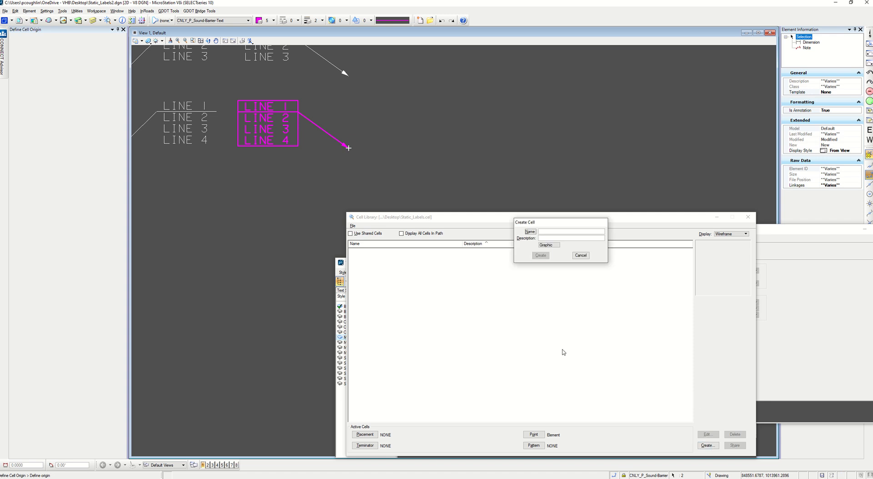
{"action": "type", "text": "4-LINE RT"}
{"action": "key", "text": "Return"}
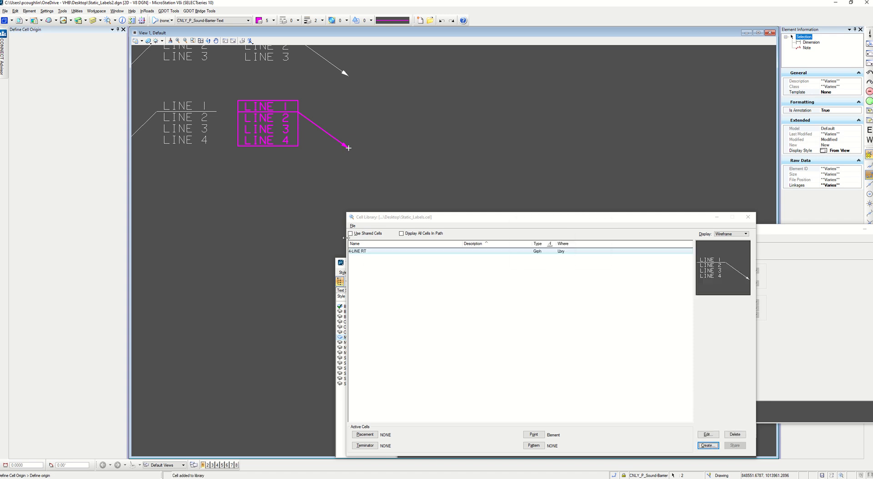
Place the new 4-LINE RT cell in the empty area below the white four-line labels.
{"action": "right_click", "coordinate": [370, 248]}
{"action": "left_click", "coordinate": [387, 250]}
{"action": "scroll", "coordinate": [263, 200], "scroll_direction": "down", "scroll_amount": 2}
{"action": "middle_click_drag", "start_coordinate": [265, 227], "coordinate": [273, 194]}
{"action": "left_click", "coordinate": [302, 212]}
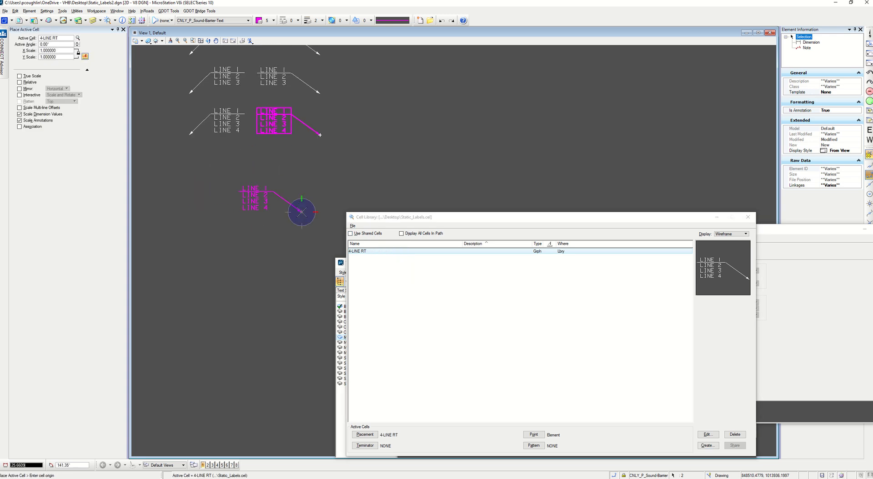
{"action": "key", "text": "Escape"}
Drop the placed 4-LINE RT cell below the white labels into its separate note and leader elements.
{"action": "scroll", "coordinate": [274, 206], "scroll_direction": "up", "scroll_amount": 2}
{"action": "left_click", "coordinate": [235, 197]}
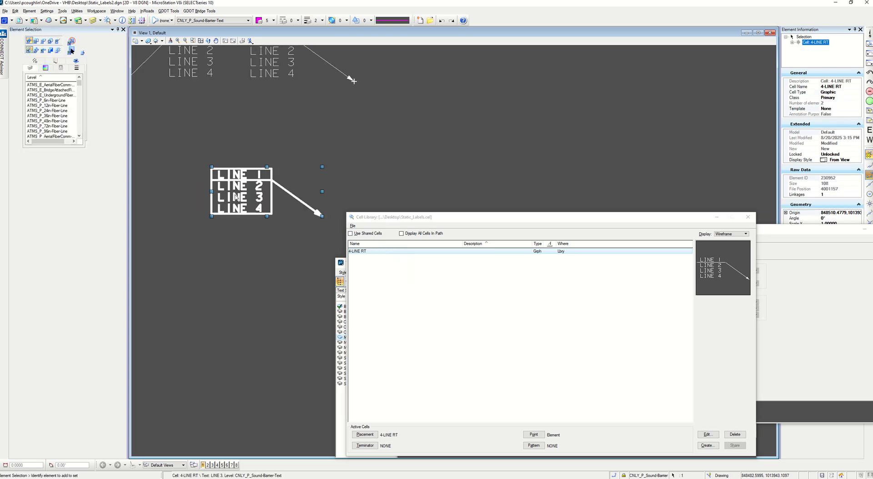
{"action": "key", "text": "6"}
{"action": "key", "text": "1"}
{"action": "left_click", "coordinate": [252, 259]}
Delete LINE 4 from the dropped note's text, leaving LINE 1 to LINE 3.
{"action": "double_click", "coordinate": [237, 193]}
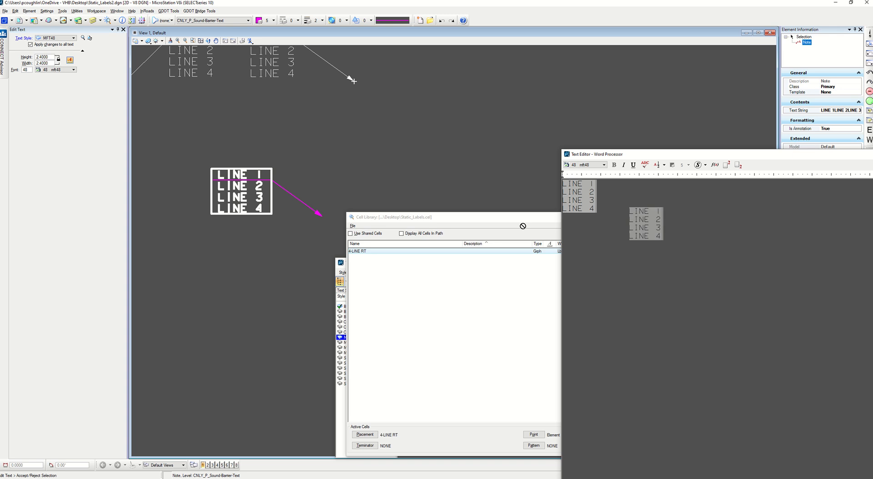
{"action": "key", "text": "BackSpace"}
{"action": "key", "text": "BackSpace"}
{"action": "key", "text": "BackSpace"}
{"action": "key", "text": "BackSpace"}
{"action": "key", "text": "BackSpace"}
{"action": "key", "text": "BackSpace"}
{"action": "key", "text": "BackSpace"}
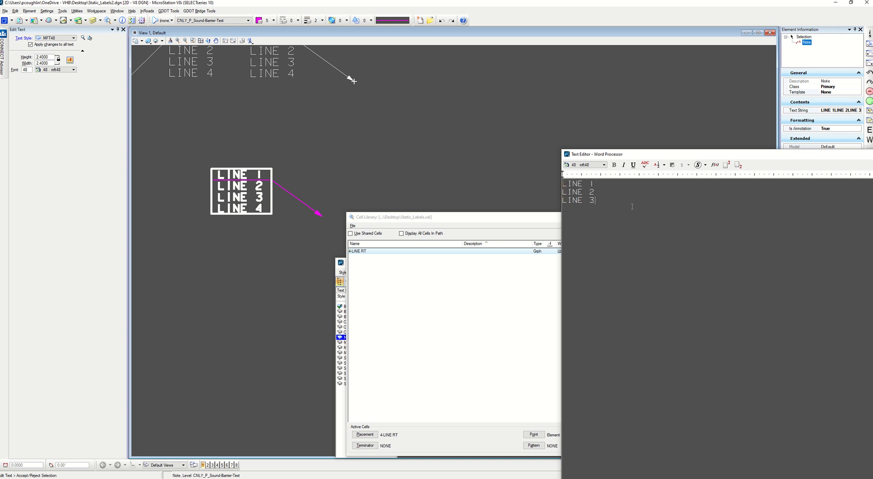
{"action": "left_click", "coordinate": [186, 204]}
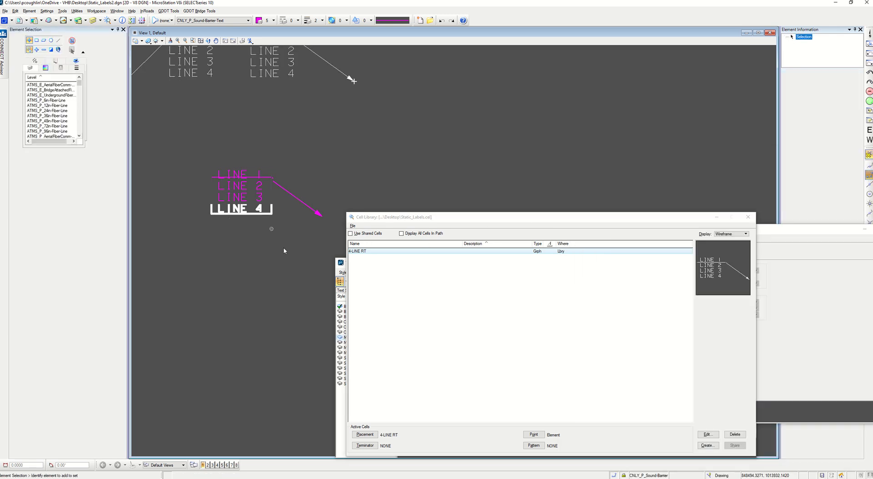
Change the keypoint snap divisor and move the leader's horizontal segment down to lie between LINE 1 and LINE 2.
{"action": "scroll", "coordinate": [281, 198], "scroll_direction": "up", "scroll_amount": 2}
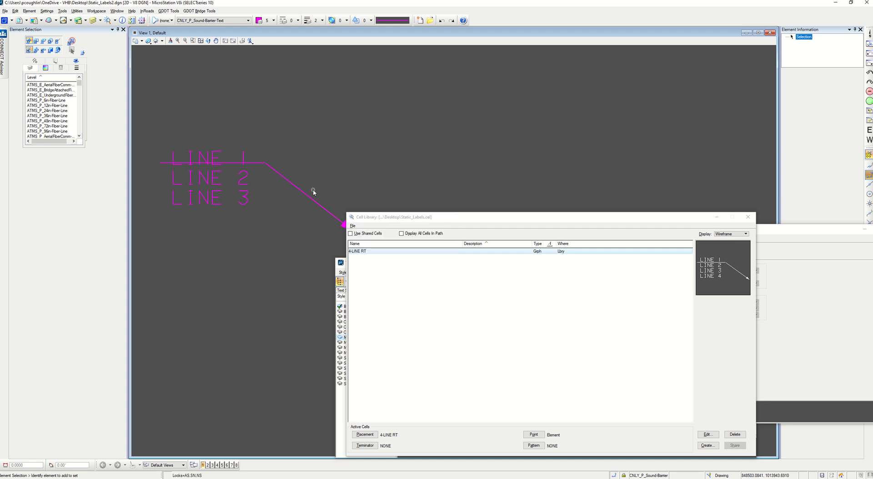
{"action": "key", "text": "Return"}
{"action": "double_click", "coordinate": [363, 252]}
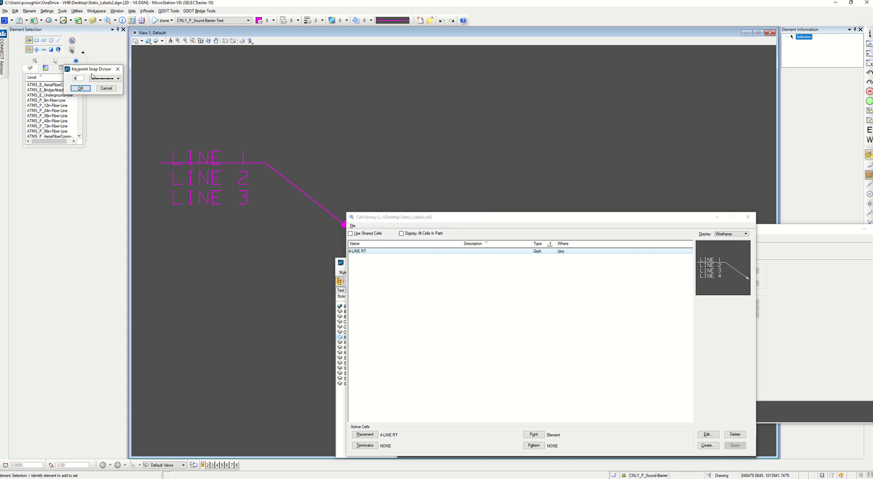
{"action": "left_click", "coordinate": [81, 88]}
{"action": "left_click", "coordinate": [265, 164]}
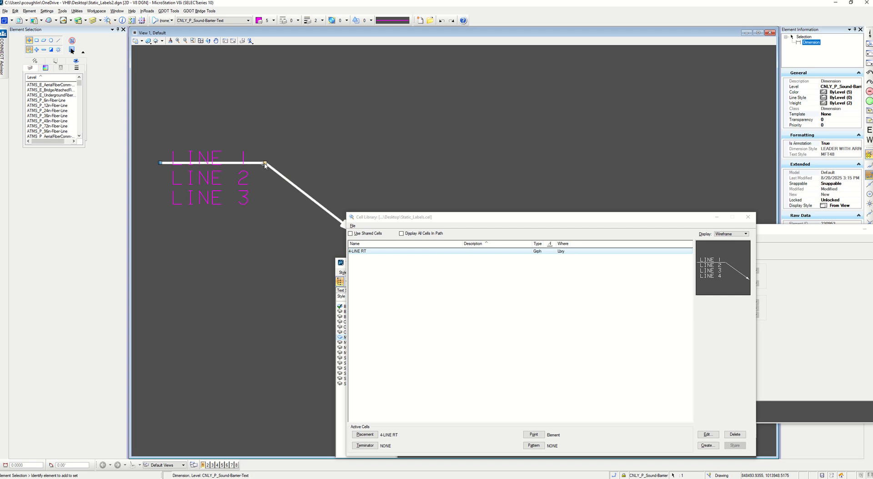
{"action": "left_click", "coordinate": [265, 163]}
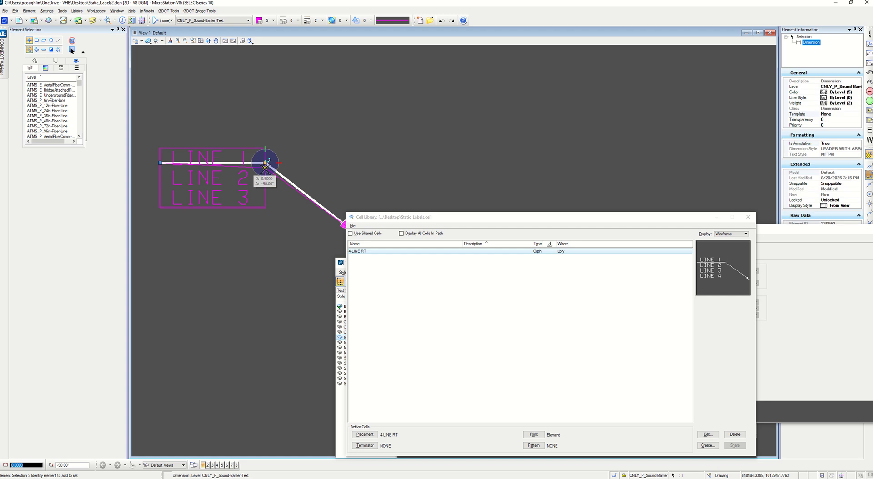
{"action": "left_click", "coordinate": [160, 164]}
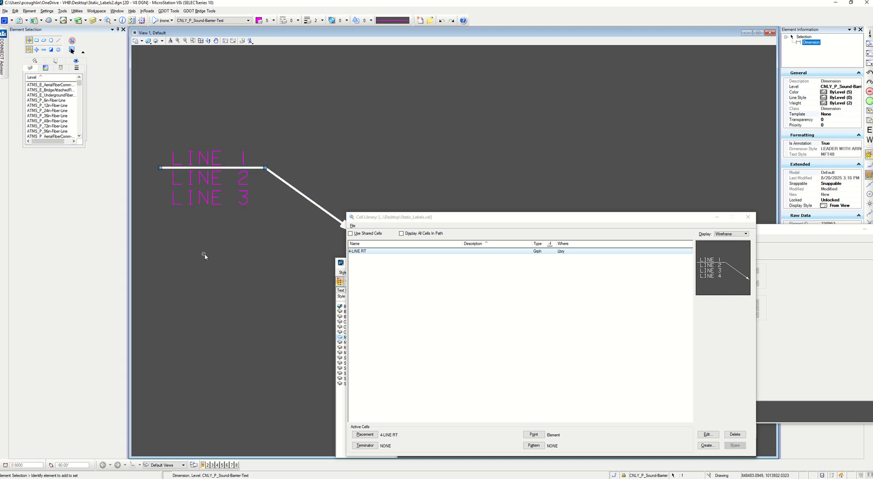
Move the three-line note down below its arrowhead so the leader slopes upward, and check the leader's bend.
{"action": "left_click", "coordinate": [218, 149]}
{"action": "left_click", "coordinate": [241, 140]}
{"action": "left_click_drag", "start_coordinate": [218, 188], "coordinate": [213, 269]}
{"action": "scroll", "coordinate": [221, 277], "scroll_direction": "down", "scroll_amount": 5}
{"action": "middle_click_drag", "start_coordinate": [224, 314], "coordinate": [228, 292]}
{"action": "scroll", "coordinate": [229, 262], "scroll_direction": "up", "scroll_amount": 3}
{"action": "left_click_drag", "start_coordinate": [220, 237], "coordinate": [227, 245]}
{"action": "scroll", "coordinate": [226, 241], "scroll_direction": "down", "scroll_amount": 1}
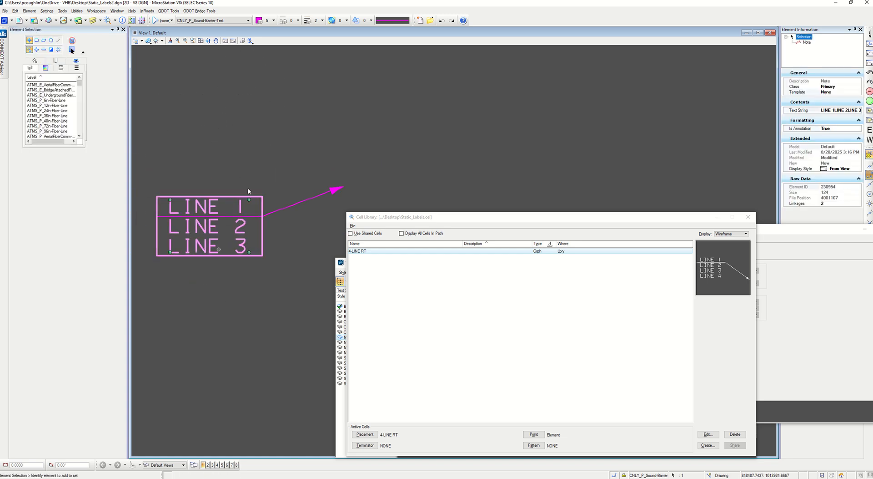
{"action": "left_click", "coordinate": [258, 156]}
{"action": "scroll", "coordinate": [257, 157], "scroll_direction": "down", "scroll_amount": 3}
{"action": "scroll", "coordinate": [257, 170], "scroll_direction": "up", "scroll_amount": 8}
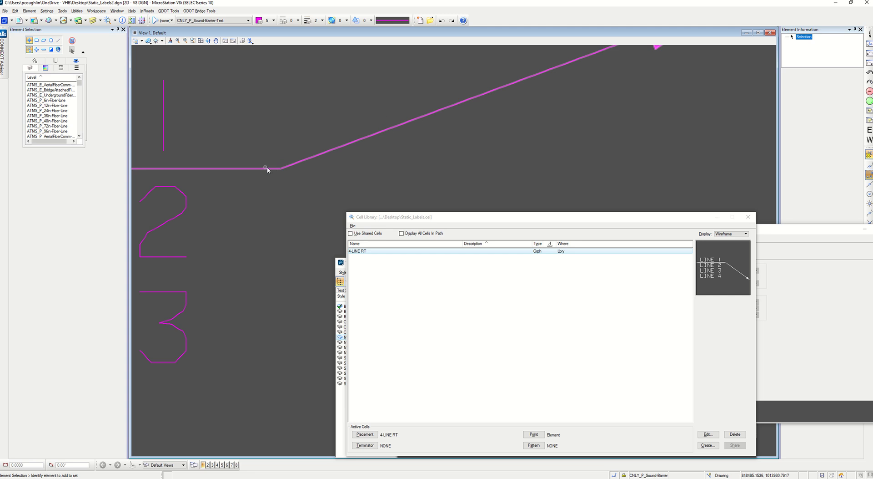
{"action": "scroll", "coordinate": [267, 170], "scroll_direction": "down", "scroll_amount": 7}
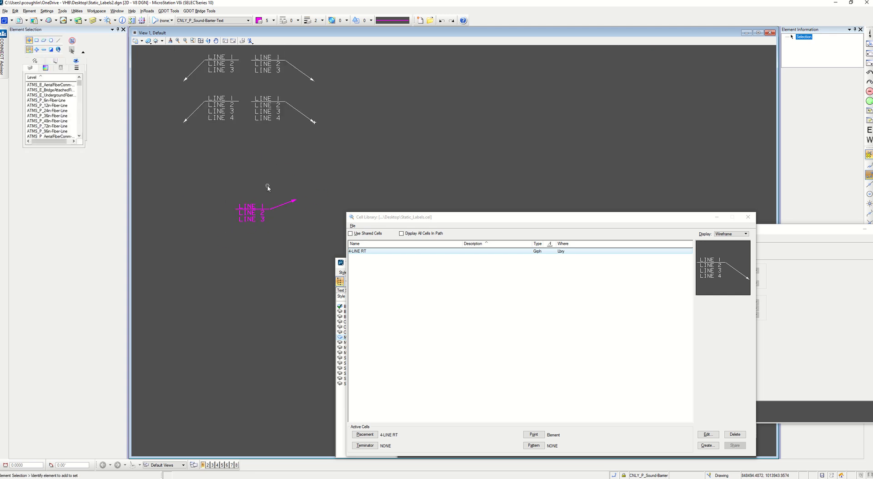